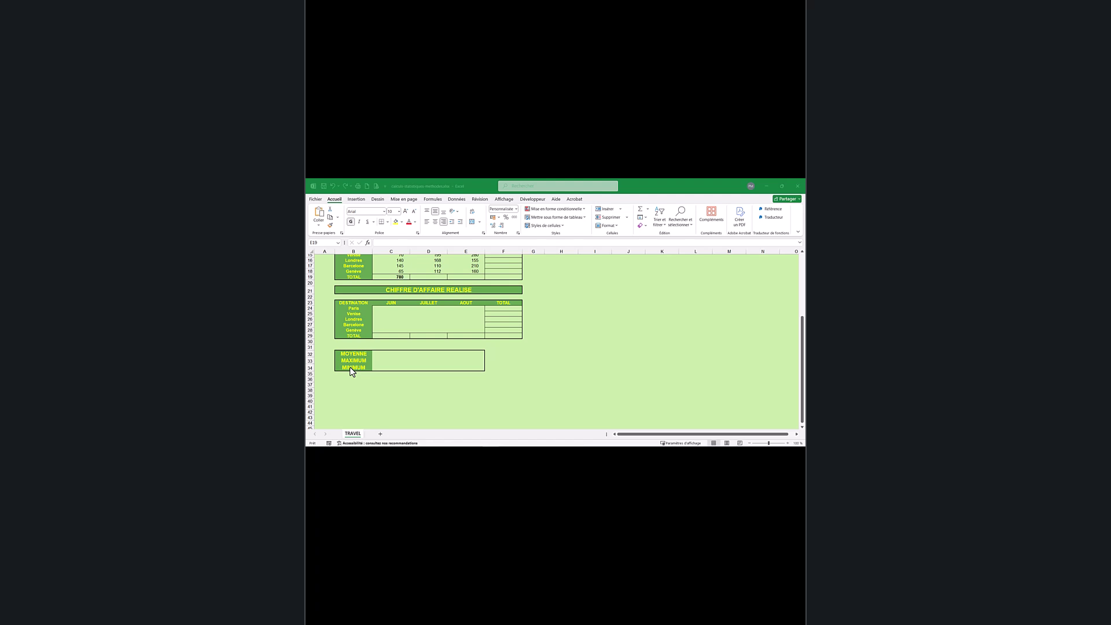
- Clear the June total in C19 of the tickets-sold table and enter the formula =SOMME(C14:C18)
{"action": "scroll", "coordinate": [351, 370], "scroll_direction": "up", "scroll_amount": 5}
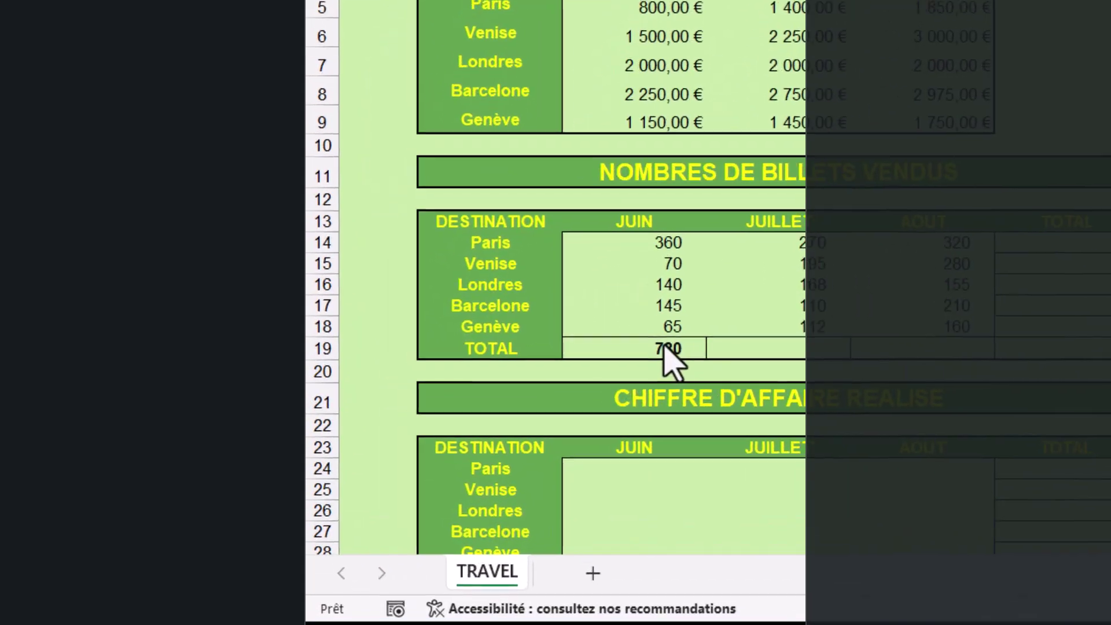
{"action": "left_click", "coordinate": [399, 375]}
{"action": "key", "text": "Delete"}
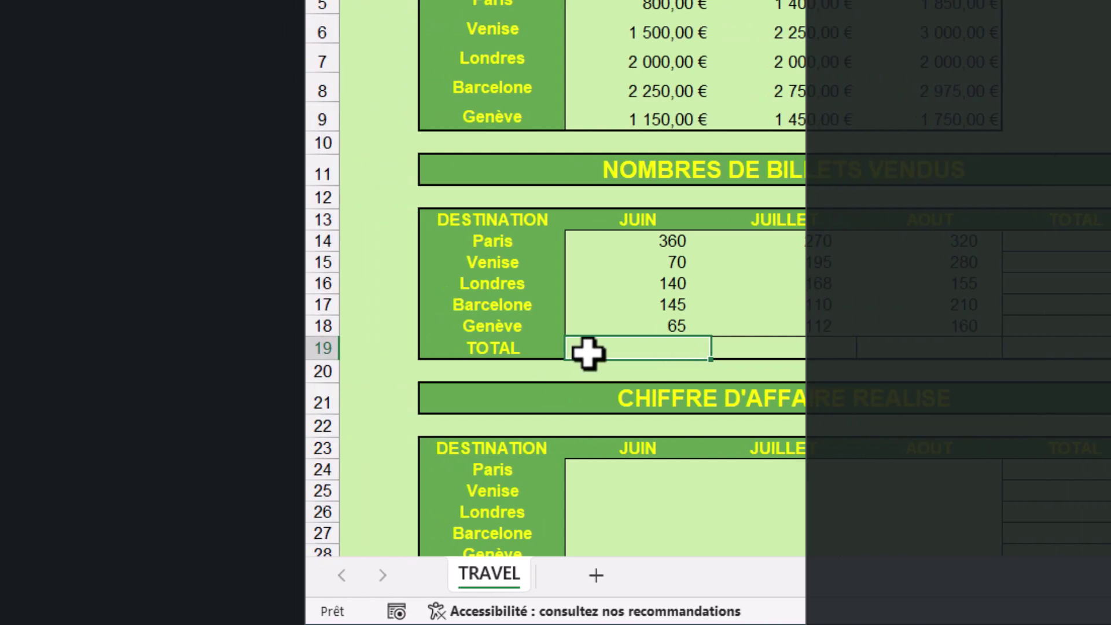
{"action": "type", "text": "=somme"}
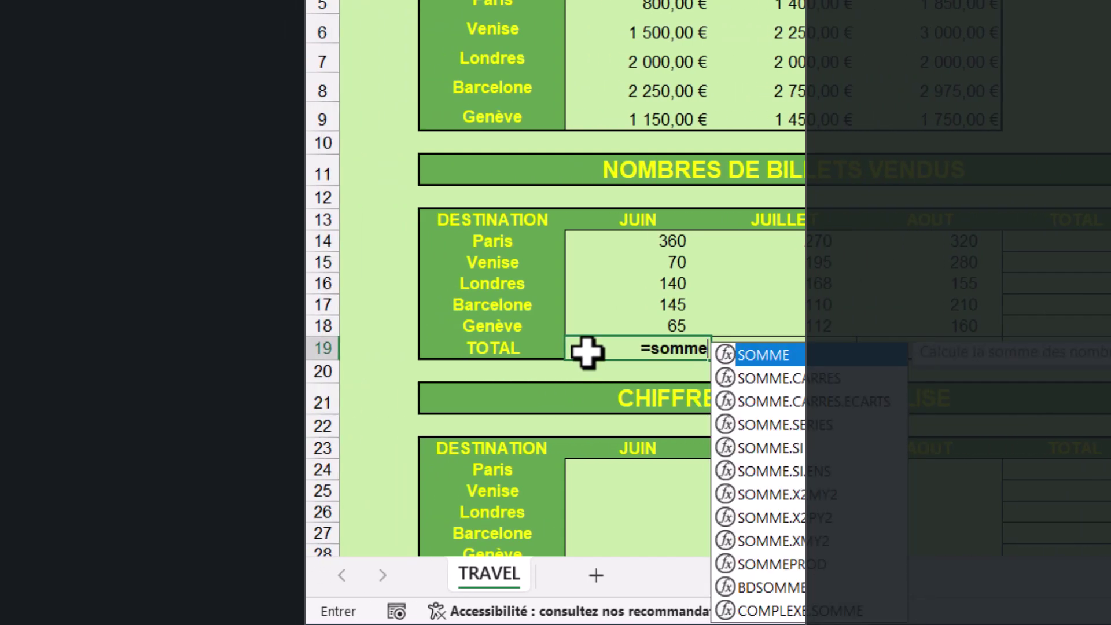
{"action": "key", "text": "Tab"}
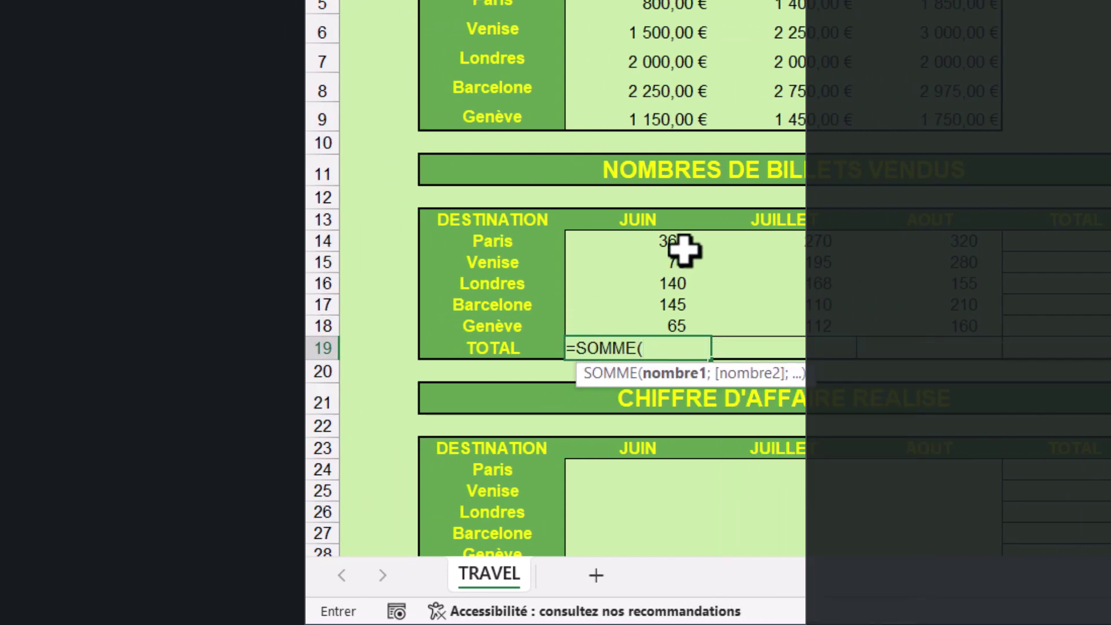
{"action": "left_click_drag", "start_coordinate": [683, 242], "coordinate": [679, 325]}
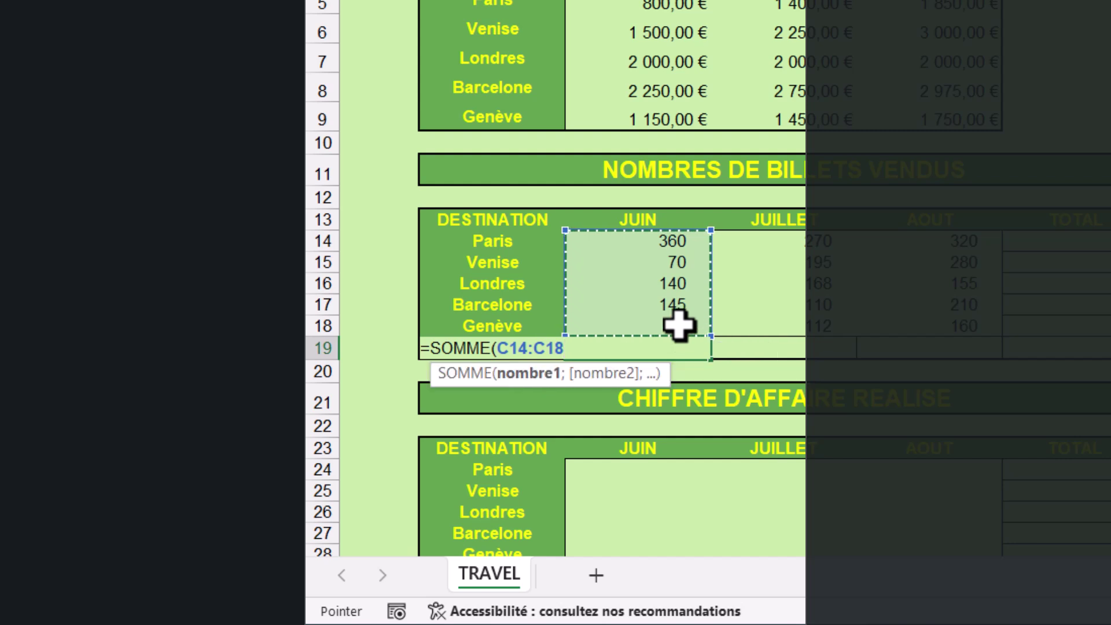
{"action": "type", "text": ")"}
{"action": "key", "text": "Return"}
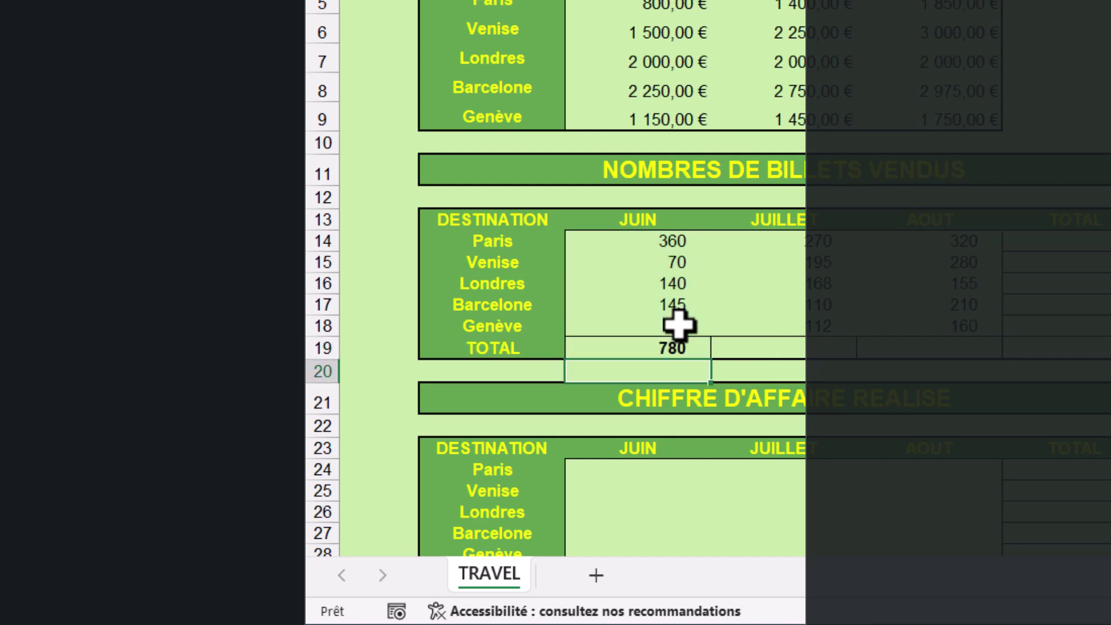
- Copy the June total formula across to the July and August totals, D19:E19, and inspect the copied formulas
{"action": "left_click", "coordinate": [651, 347]}
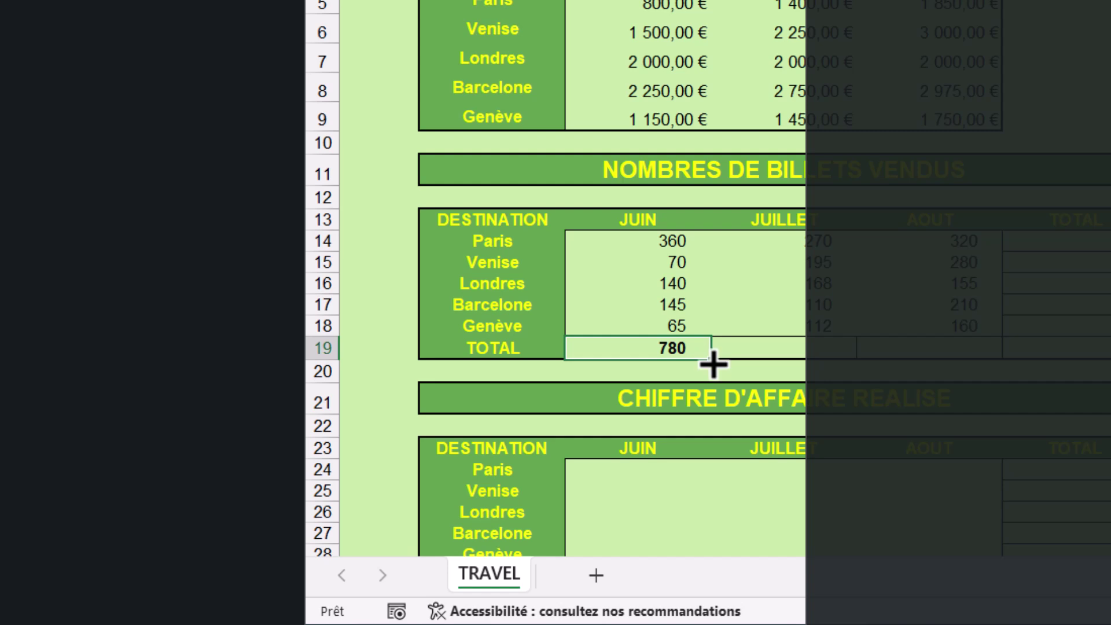
{"action": "left_click_drag", "start_coordinate": [711, 360], "coordinate": [996, 355]}
{"action": "left_click_drag", "start_coordinate": [889, 356], "coordinate": [891, 355]}
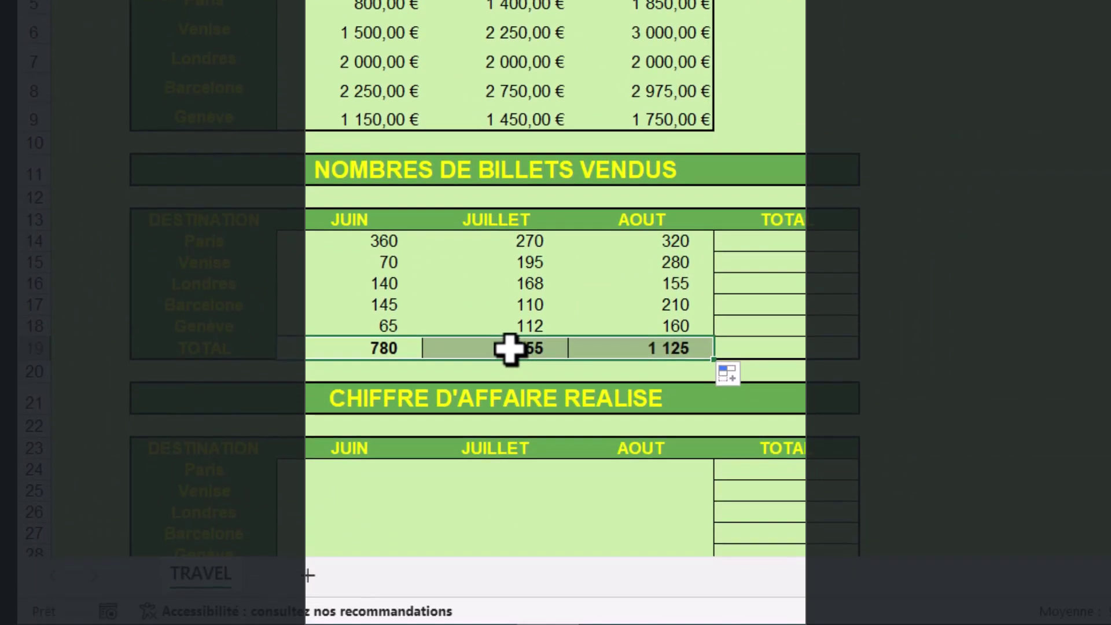
{"action": "double_click", "coordinate": [508, 432]}
{"action": "left_click", "coordinate": [652, 347]}
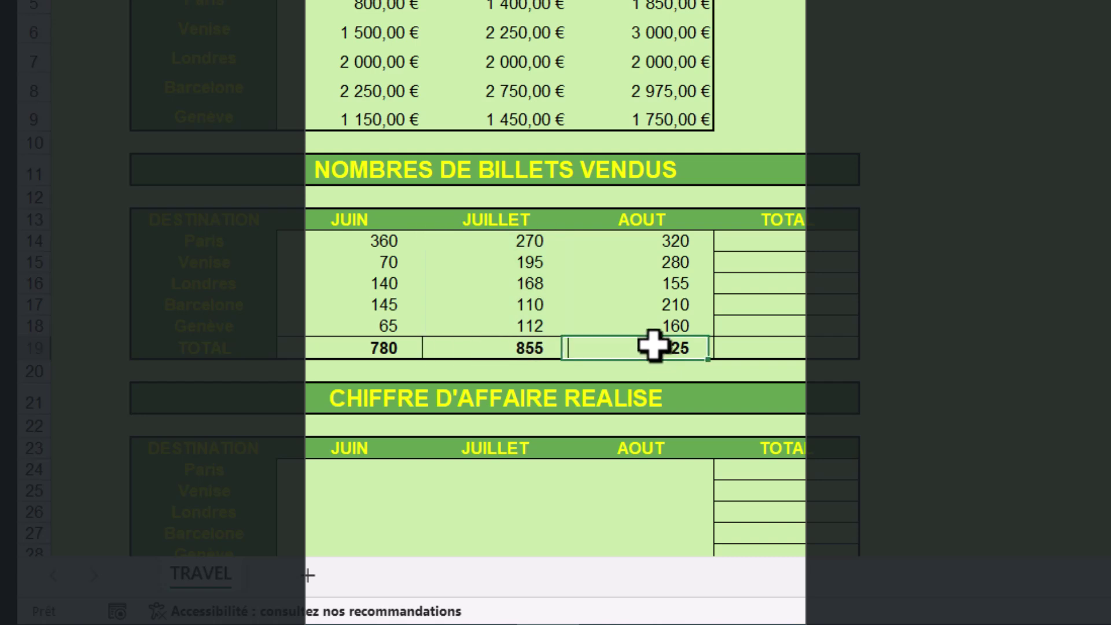
{"action": "double_click", "coordinate": [649, 346]}
{"action": "key", "text": "Escape"}
- Enter =SOMME(C14:E14) in F14 to total the tickets sold for Paris
{"action": "left_click", "coordinate": [741, 246]}
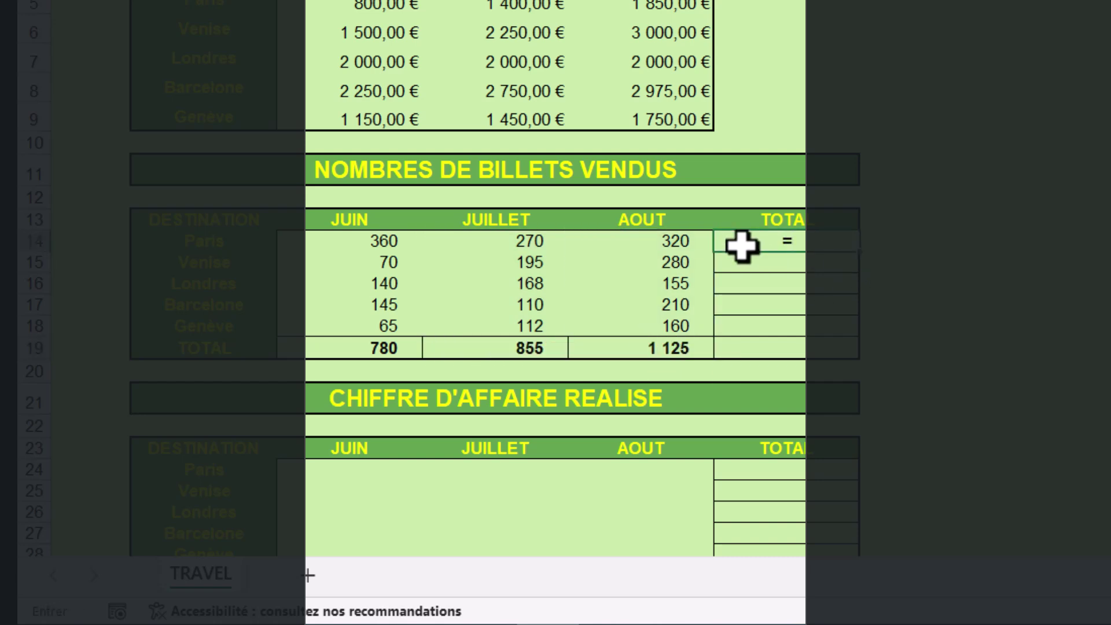
{"action": "type", "text": "=somme"}
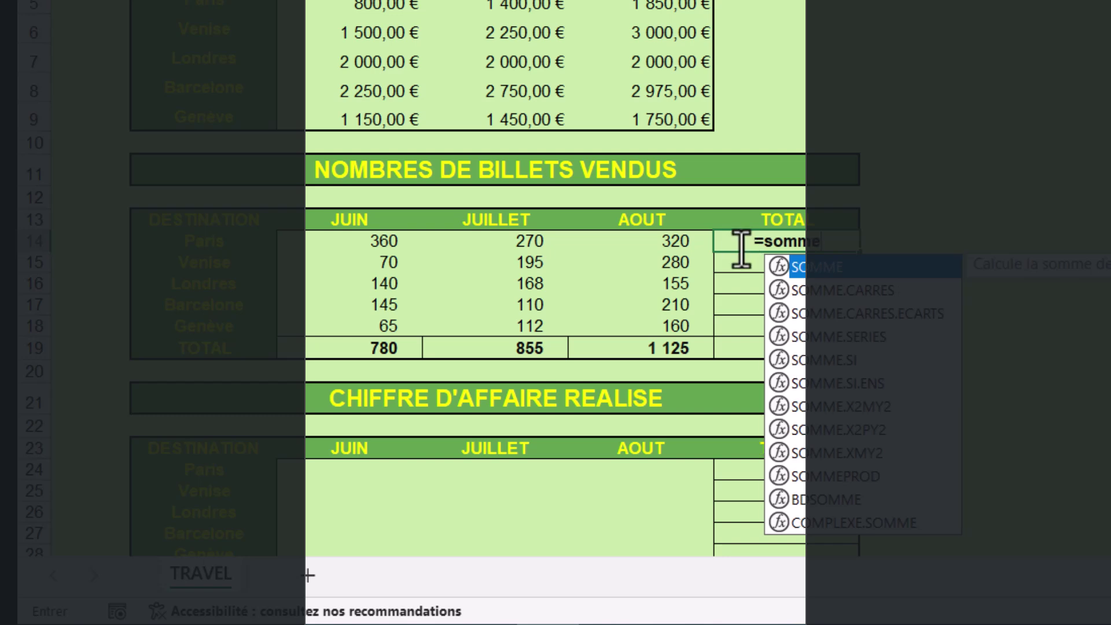
{"action": "key", "text": "Tab"}
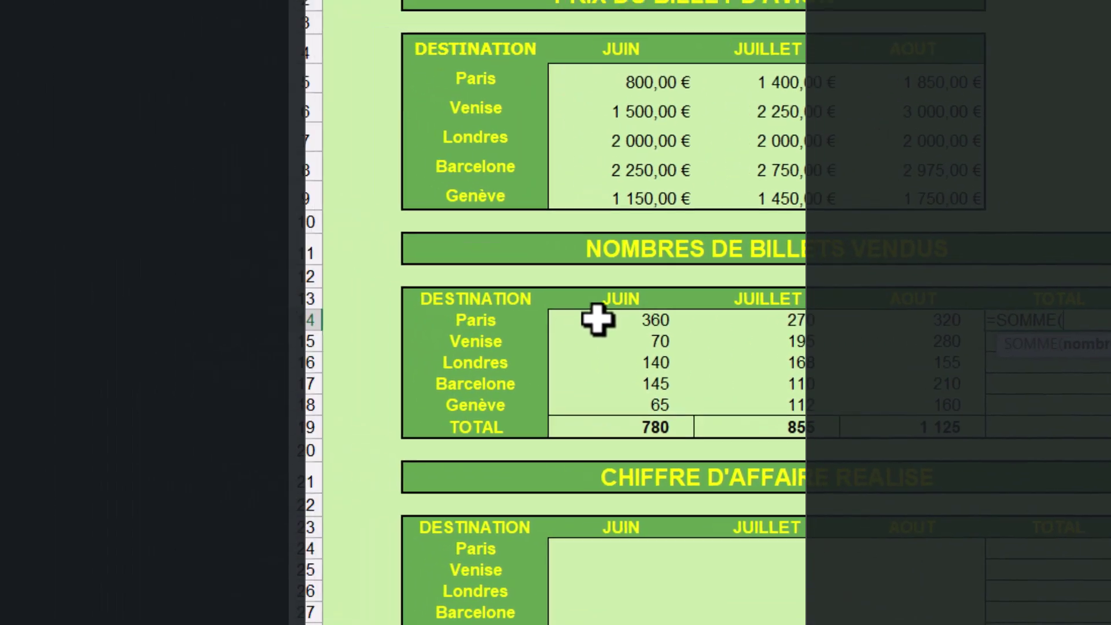
{"action": "left_click_drag", "start_coordinate": [372, 241], "coordinate": [471, 261]}
{"action": "left_click_drag", "start_coordinate": [758, 345], "coordinate": [925, 330]}
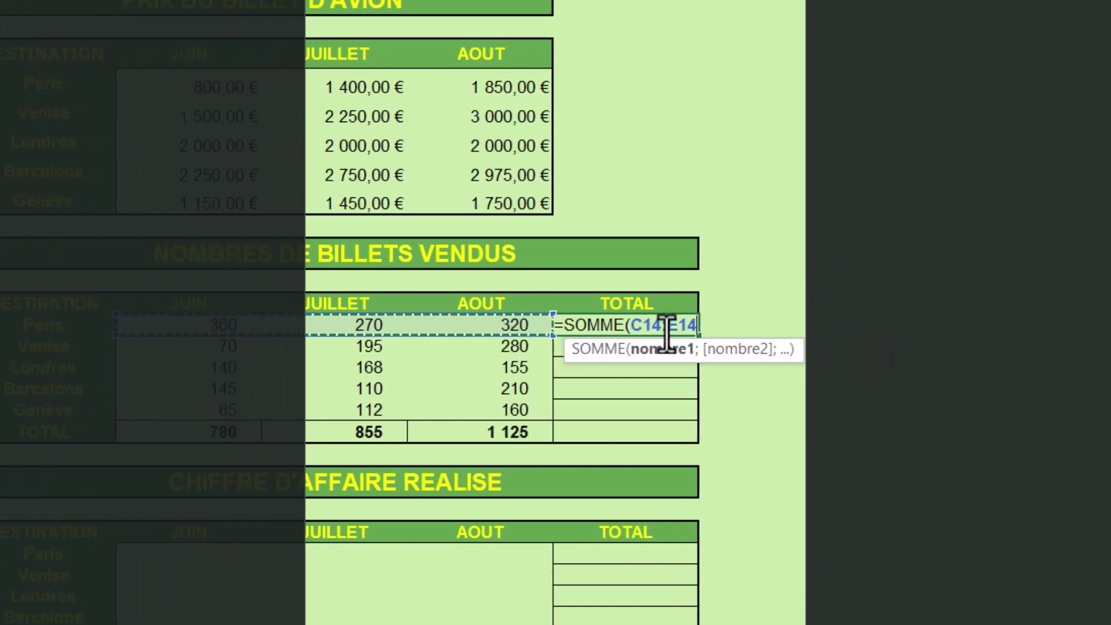
{"action": "type", "text": ")"}
{"action": "key", "text": "Return"}
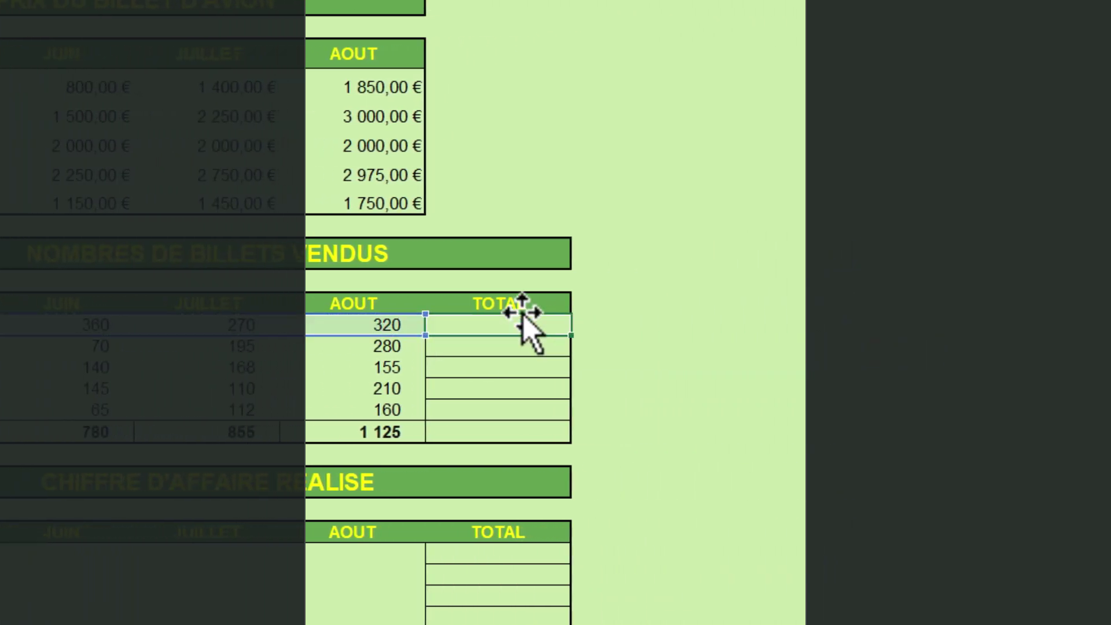
- Copy the Paris ticket total formula down through F19 with its formatting and inspect the grand total formula
{"action": "left_click", "coordinate": [503, 324]}
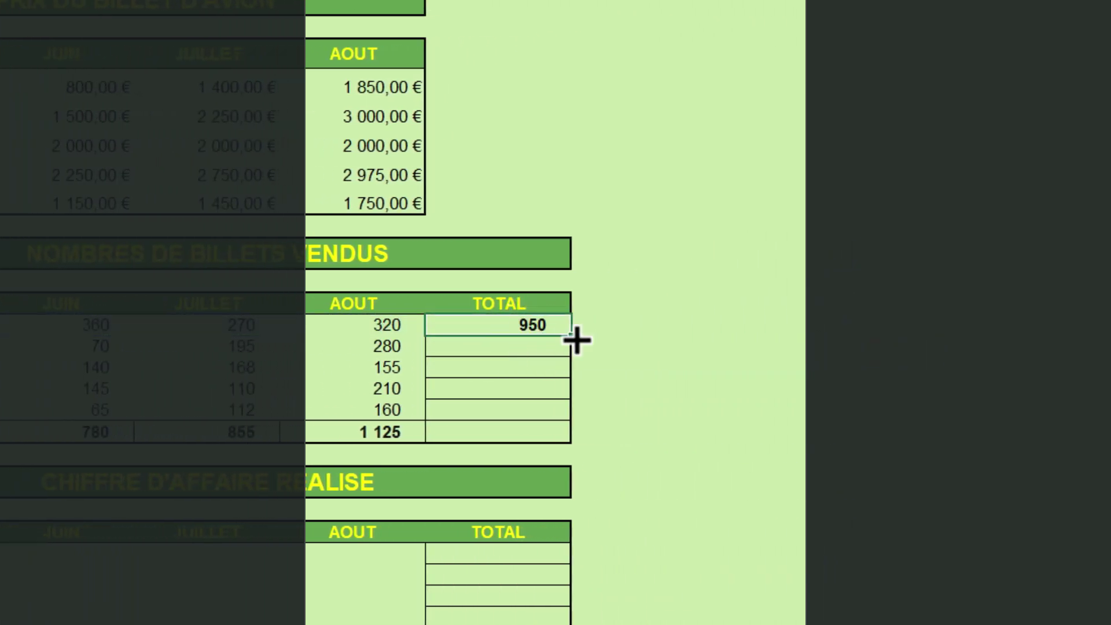
{"action": "left_click_drag", "start_coordinate": [575, 339], "coordinate": [577, 446]}
{"action": "double_click", "coordinate": [498, 434]}
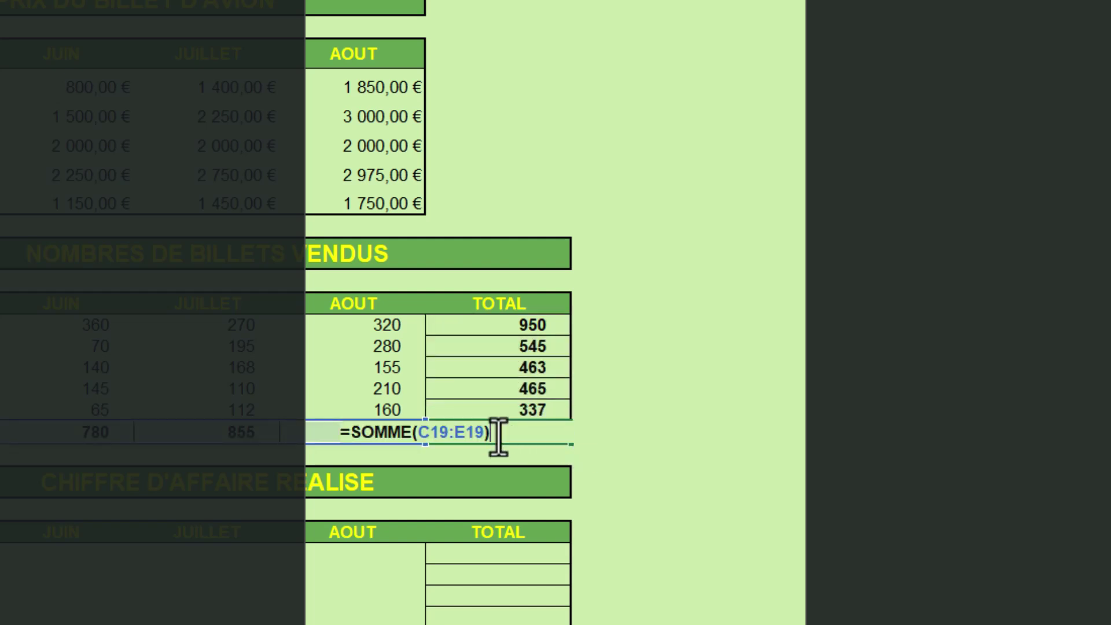
{"action": "key", "text": "Escape"}
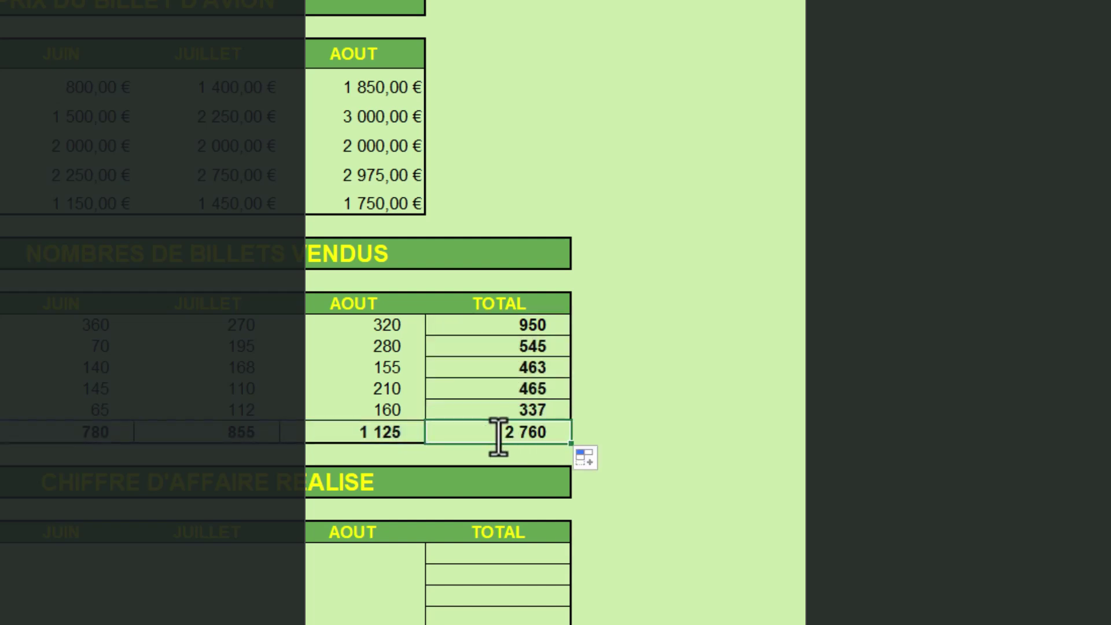
{"action": "left_click", "coordinate": [509, 318]}
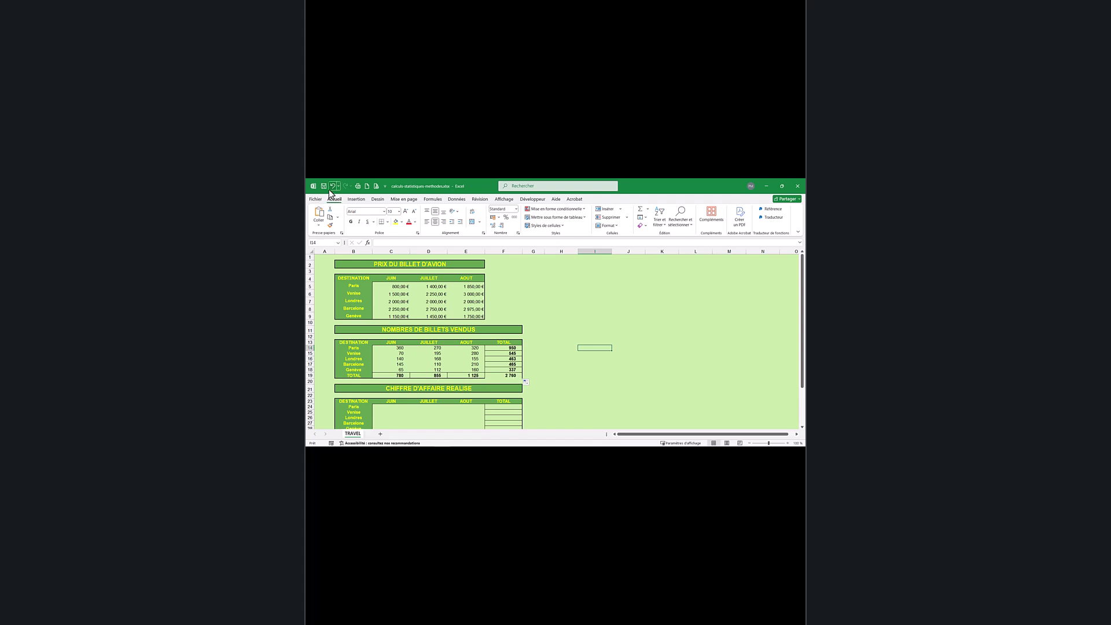
- Fill the Paris ticket total formula from F14 down to F19 without copying the formatting
{"action": "left_click", "coordinate": [509, 348]}
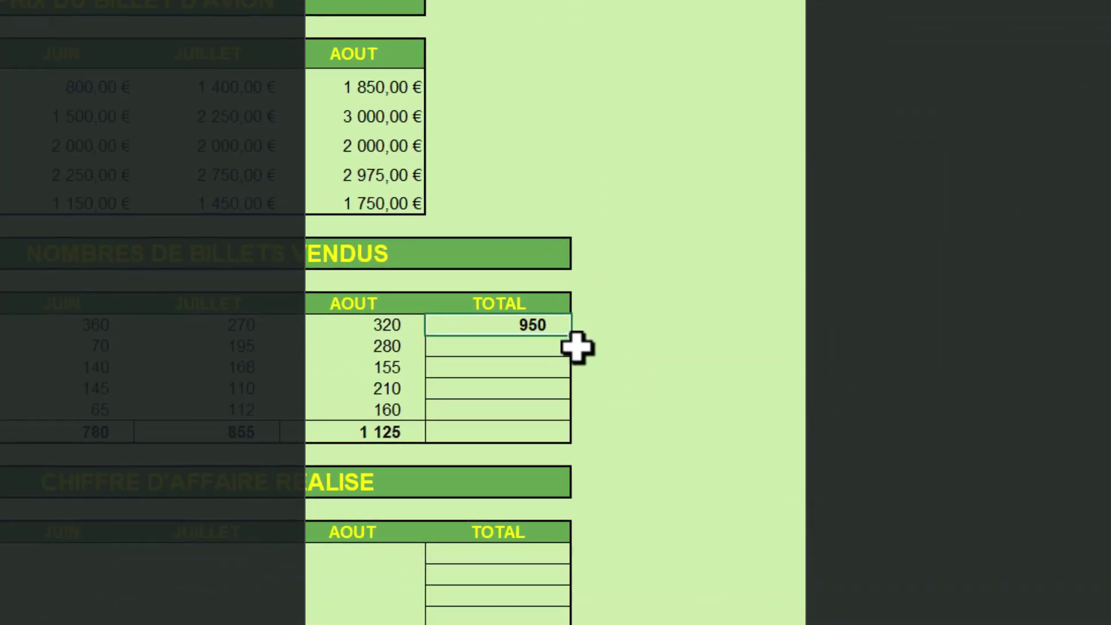
{"action": "left_click_drag", "start_coordinate": [571, 340], "coordinate": [566, 439]}
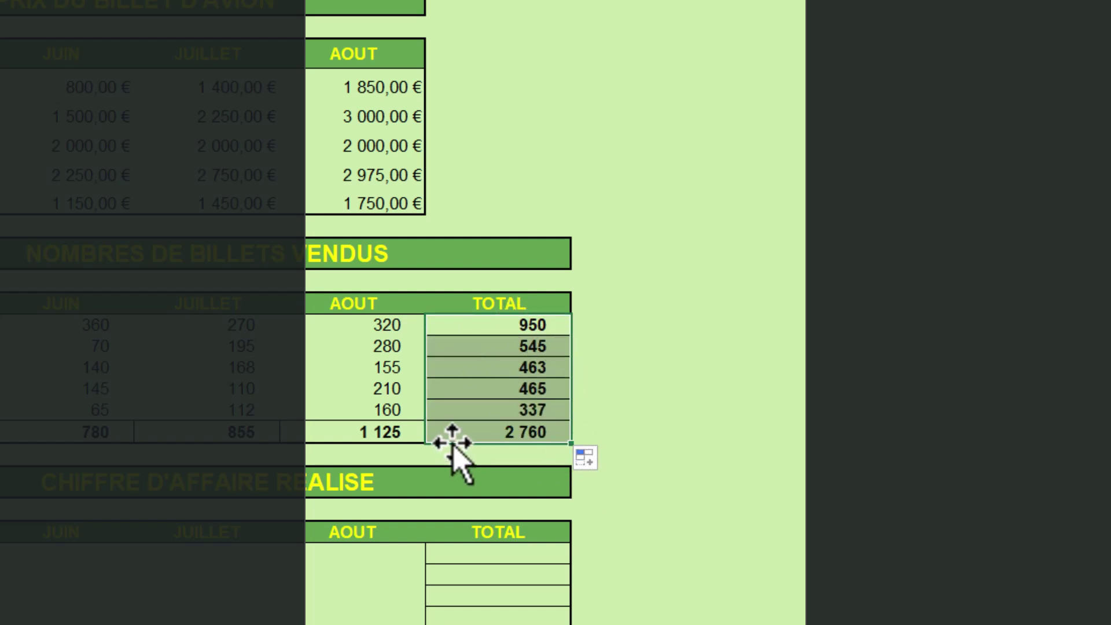
{"action": "left_click", "coordinate": [593, 465]}
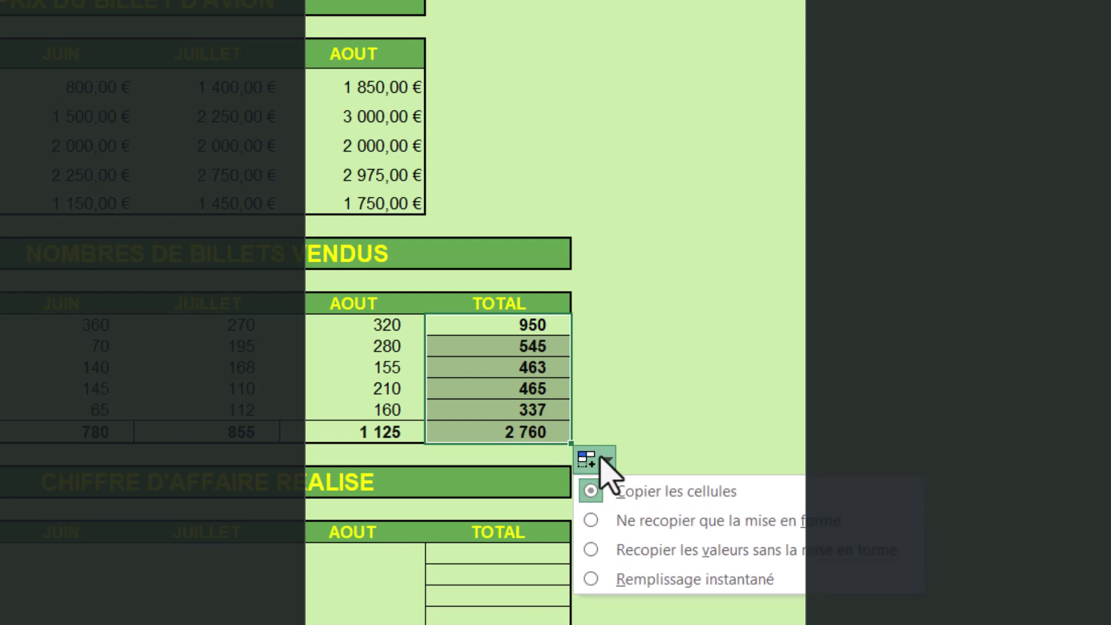
{"action": "left_click", "coordinate": [696, 551]}
{"action": "left_click", "coordinate": [660, 413]}
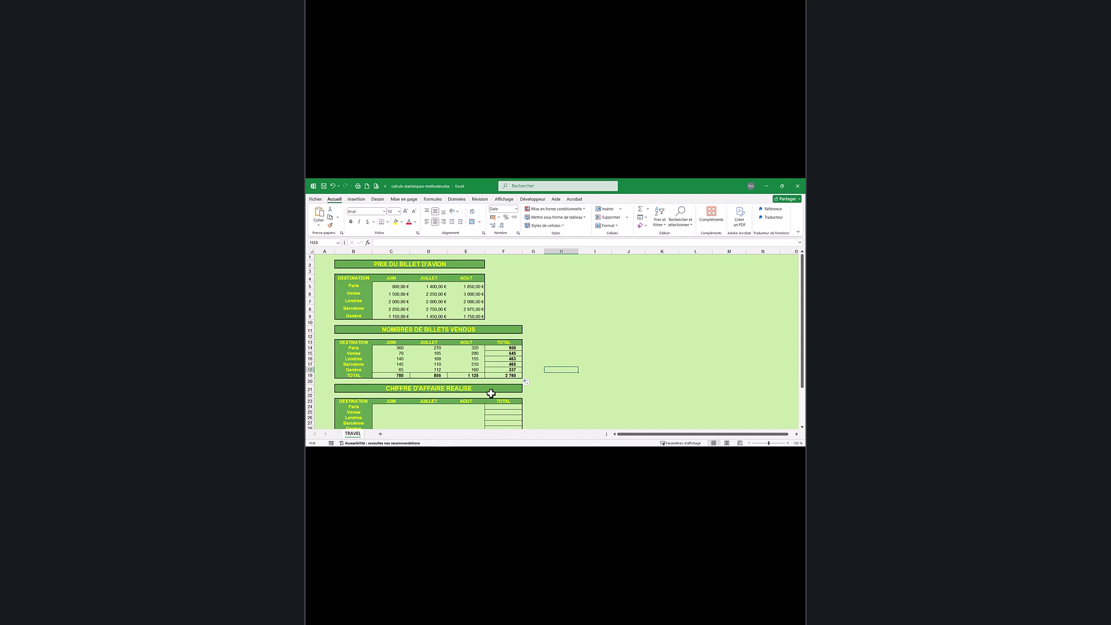
- Calculate the June revenue for Paris in C24 by multiplying ticket price by tickets sold with =C5*C14
{"action": "scroll", "coordinate": [498, 387], "scroll_direction": "down", "scroll_amount": 2}
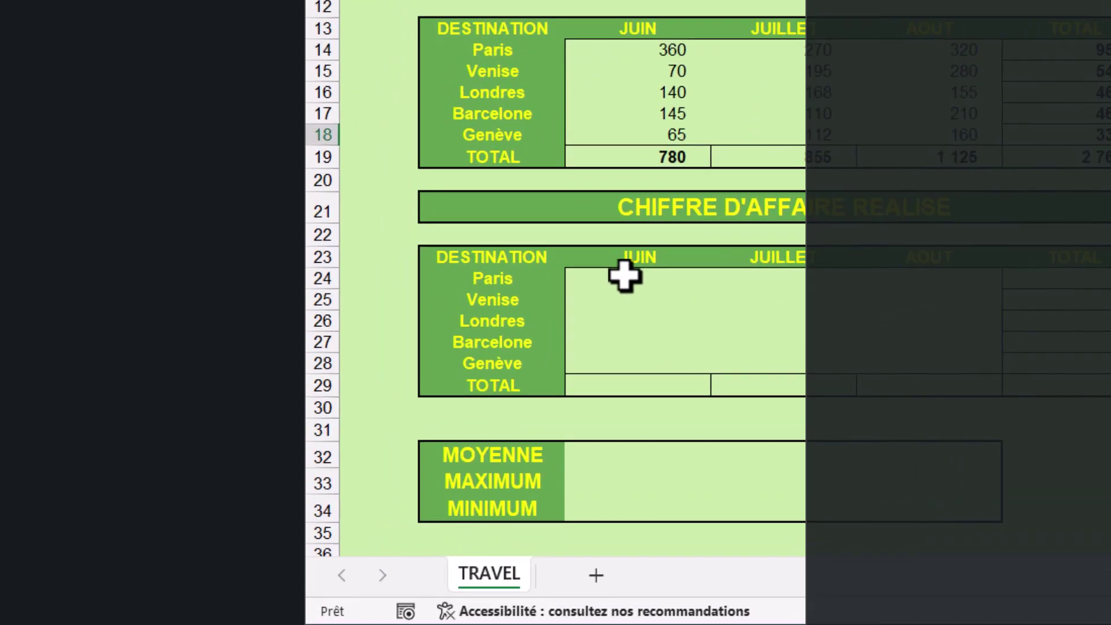
{"action": "left_click", "coordinate": [387, 356]}
{"action": "scroll", "coordinate": [741, 243], "scroll_direction": "up", "scroll_amount": 2}
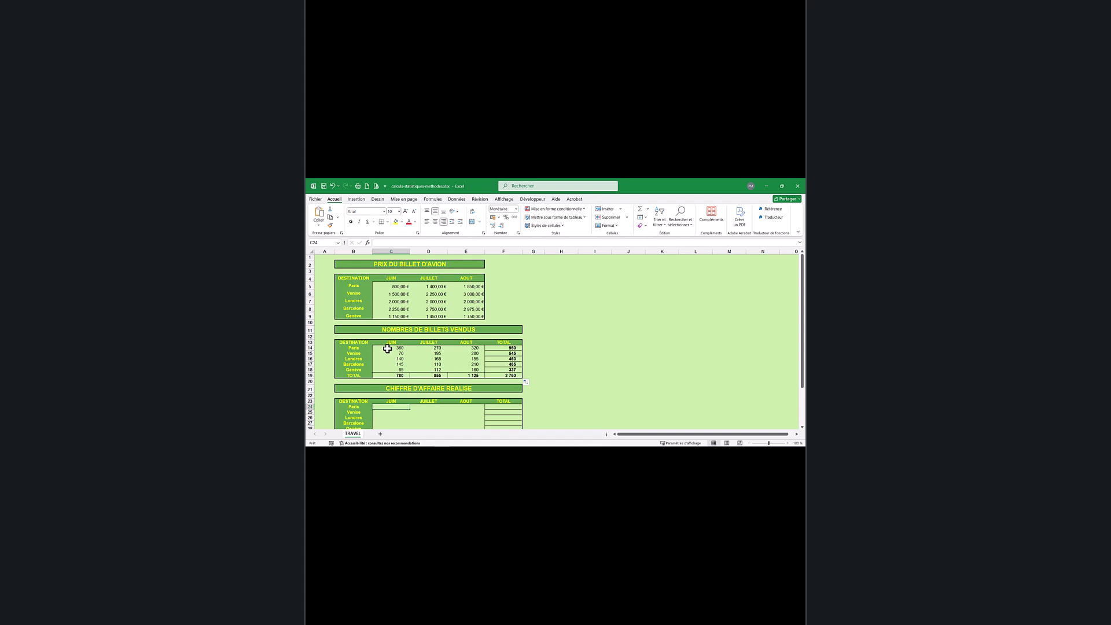
{"action": "scroll", "coordinate": [383, 398], "scroll_direction": "down", "scroll_amount": 1}
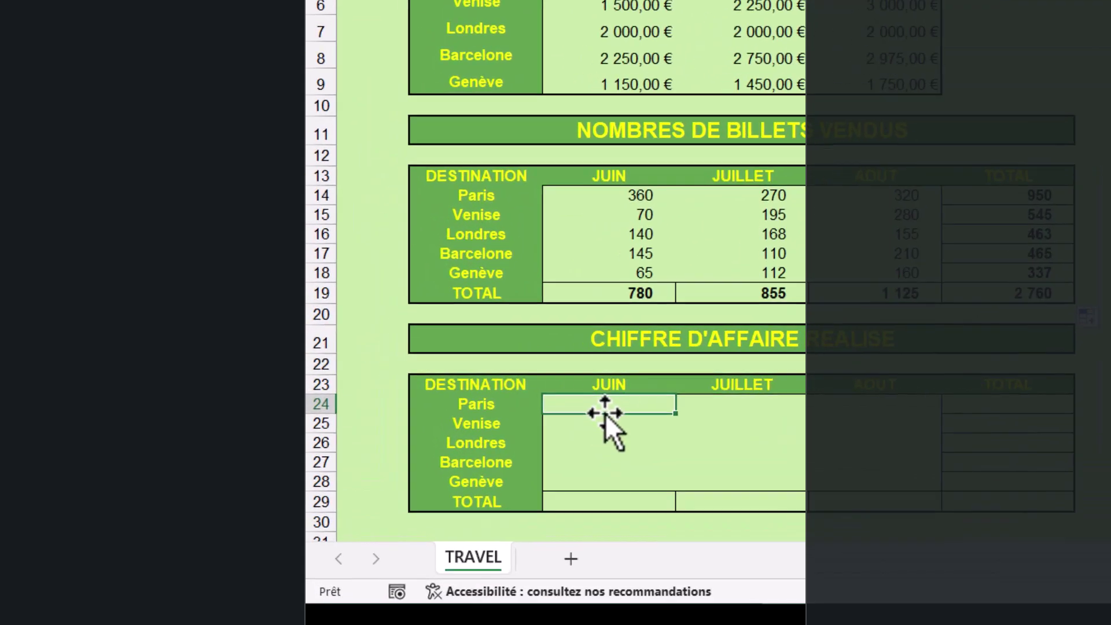
{"action": "type", "text": "="}
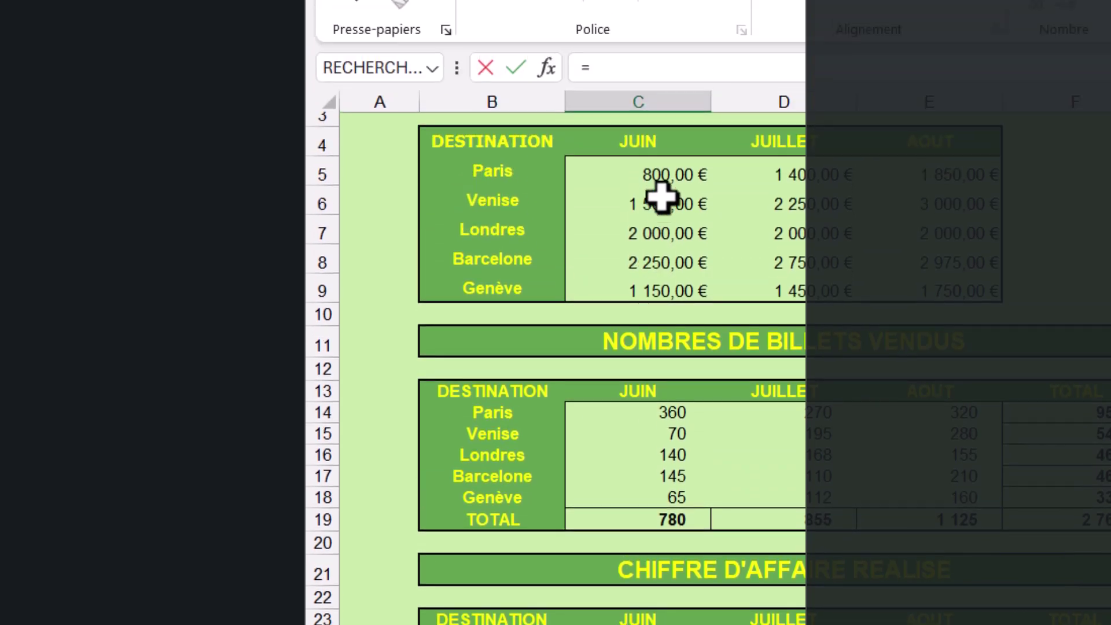
{"action": "left_click", "coordinate": [646, 177]}
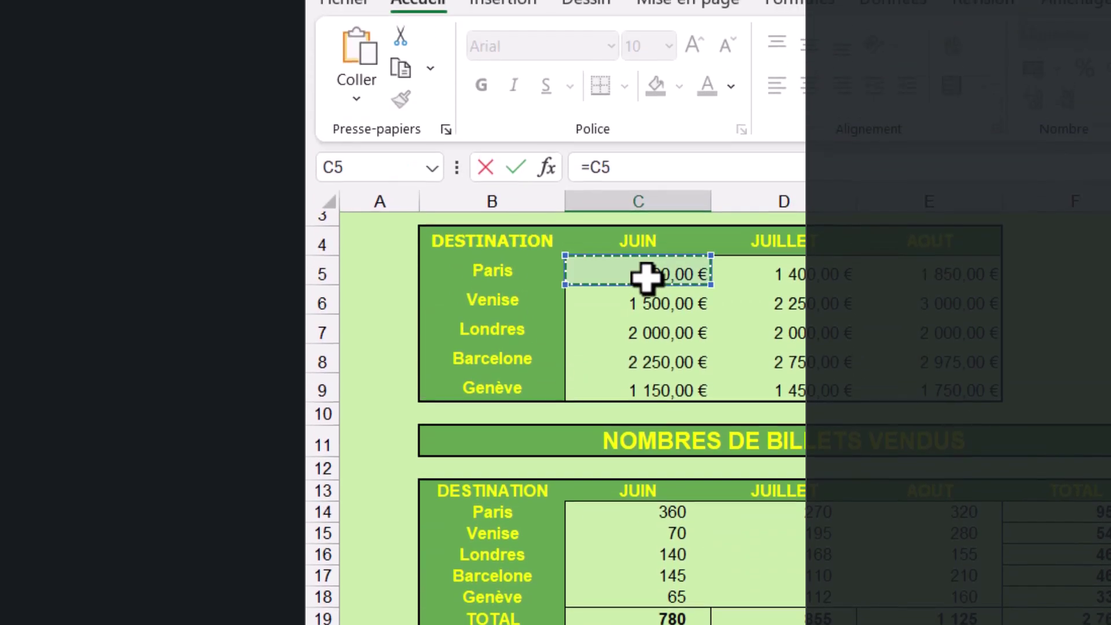
{"action": "type", "text": "*"}
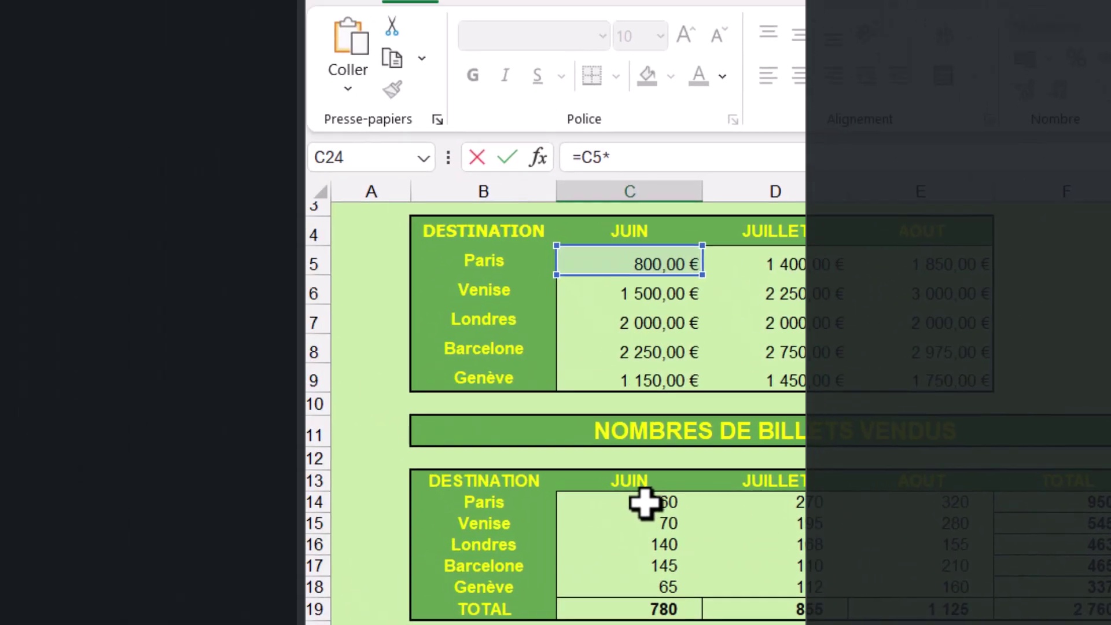
{"action": "left_click", "coordinate": [403, 223]}
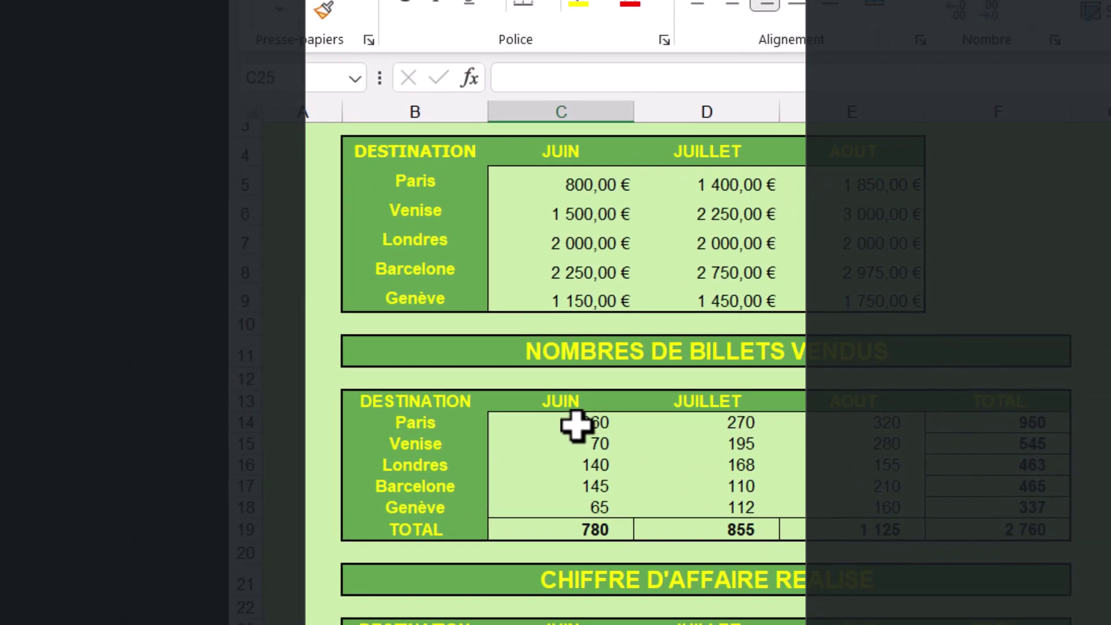
{"action": "key", "text": "Return"}
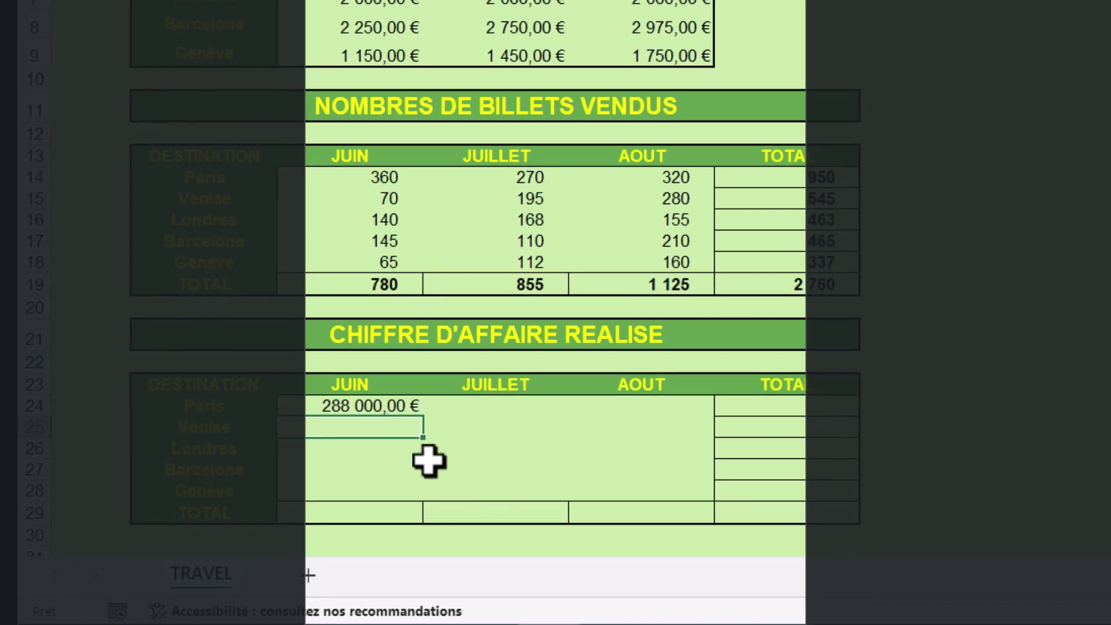
- Fill the Paris June revenue formula over all destinations and months, C24:E28, without copying the formatting
{"action": "left_click", "coordinate": [519, 409]}
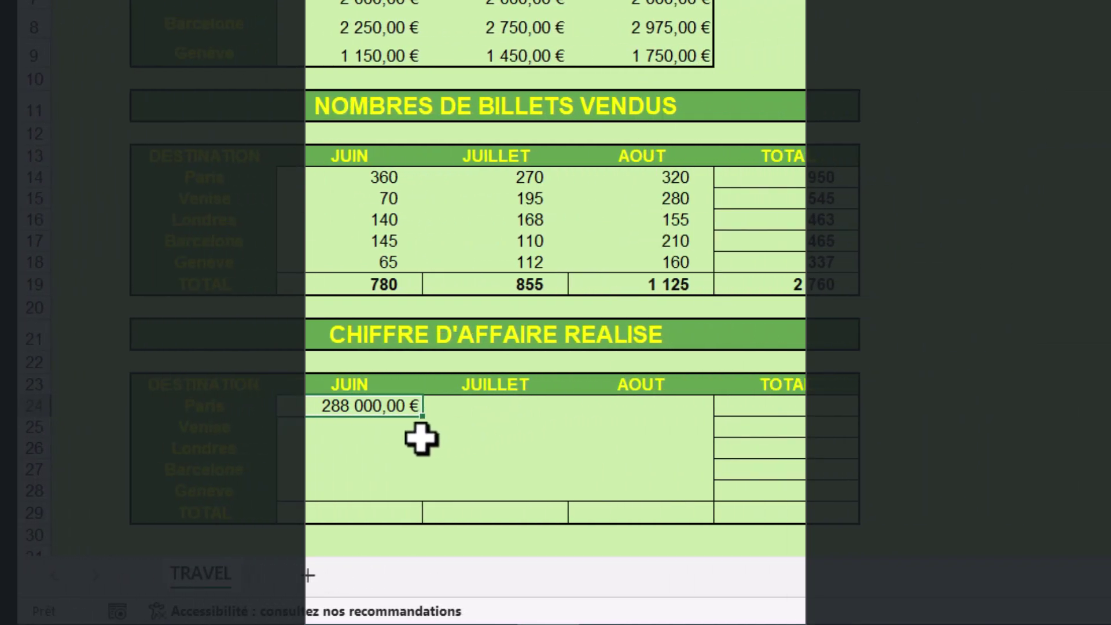
{"action": "left_click_drag", "start_coordinate": [436, 418], "coordinate": [432, 503]}
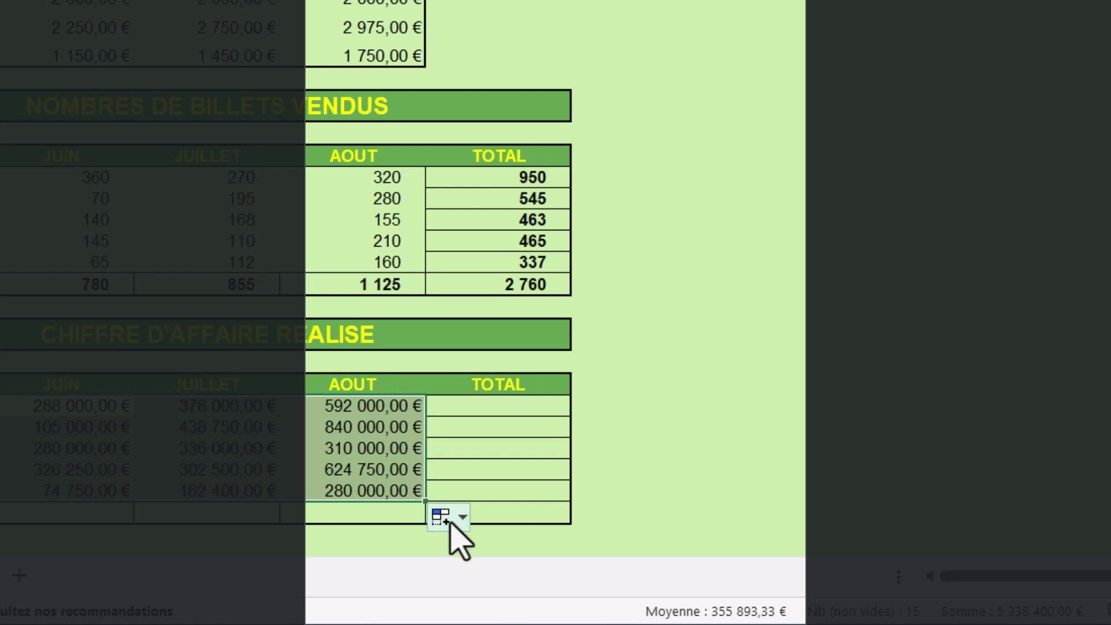
{"action": "left_click", "coordinate": [445, 521]}
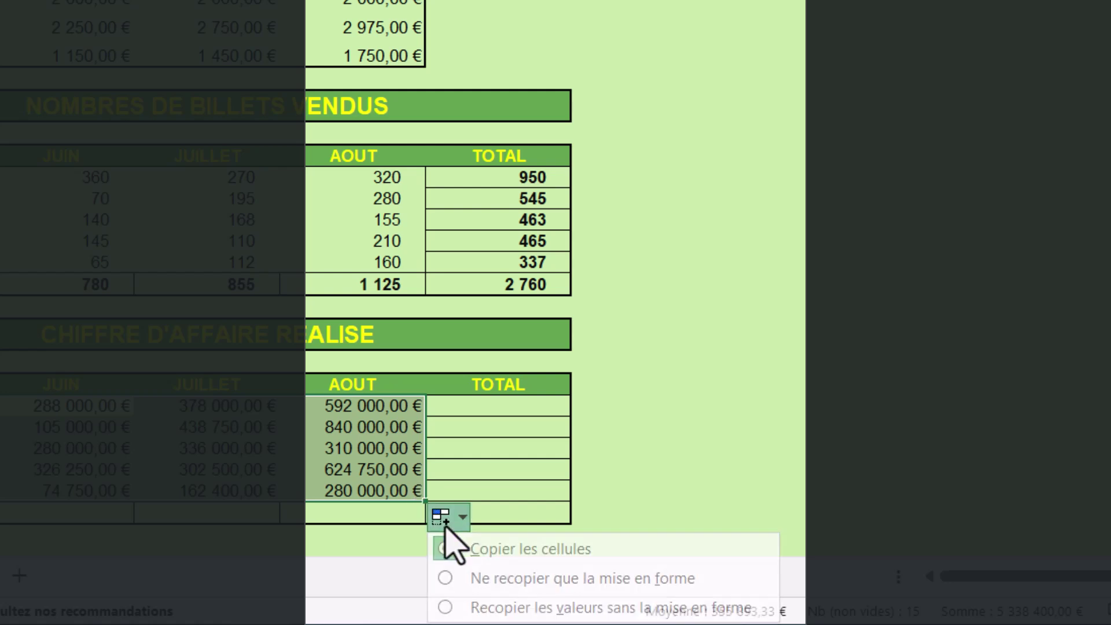
{"action": "left_click", "coordinate": [526, 607]}
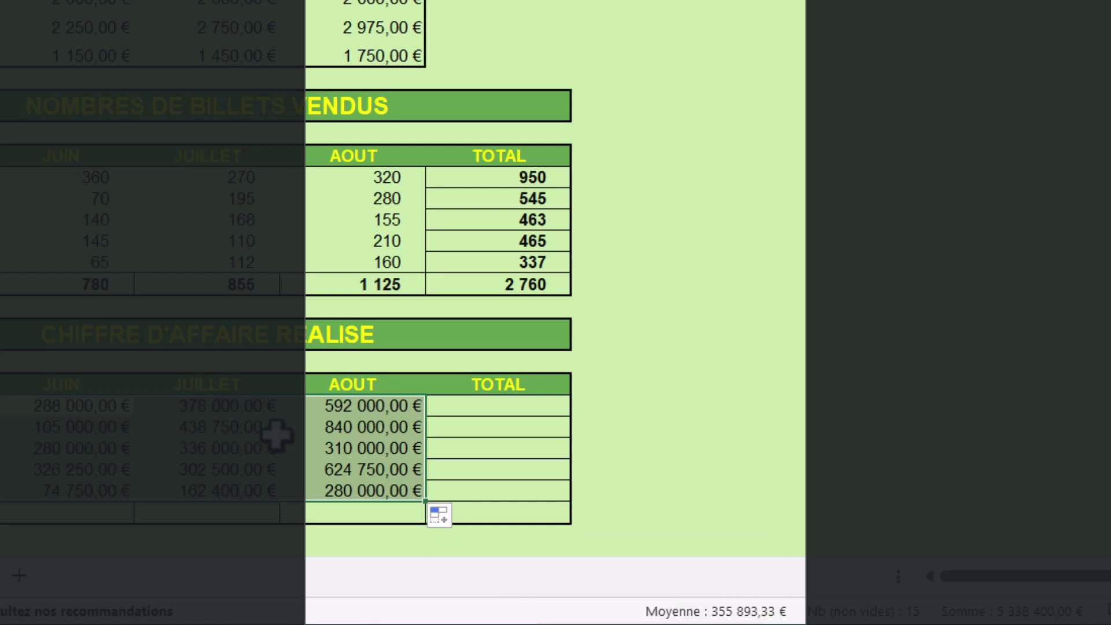
{"action": "left_click", "coordinate": [247, 427]}
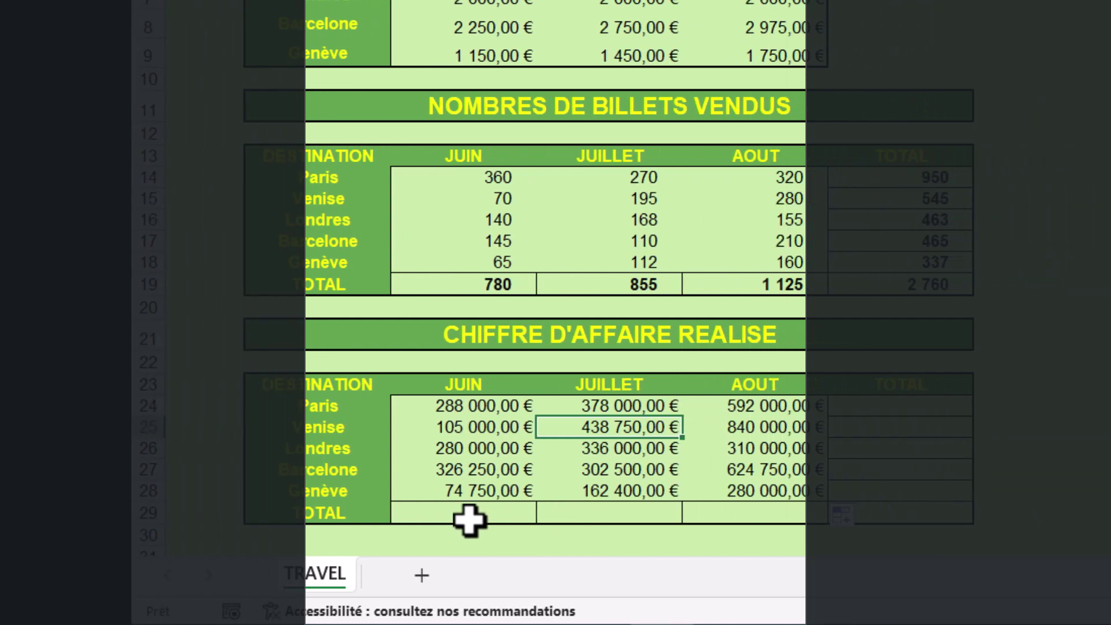
- Calculate the June revenue total in C29 with =SOMME(C24:C28)
{"action": "left_click", "coordinate": [459, 517]}
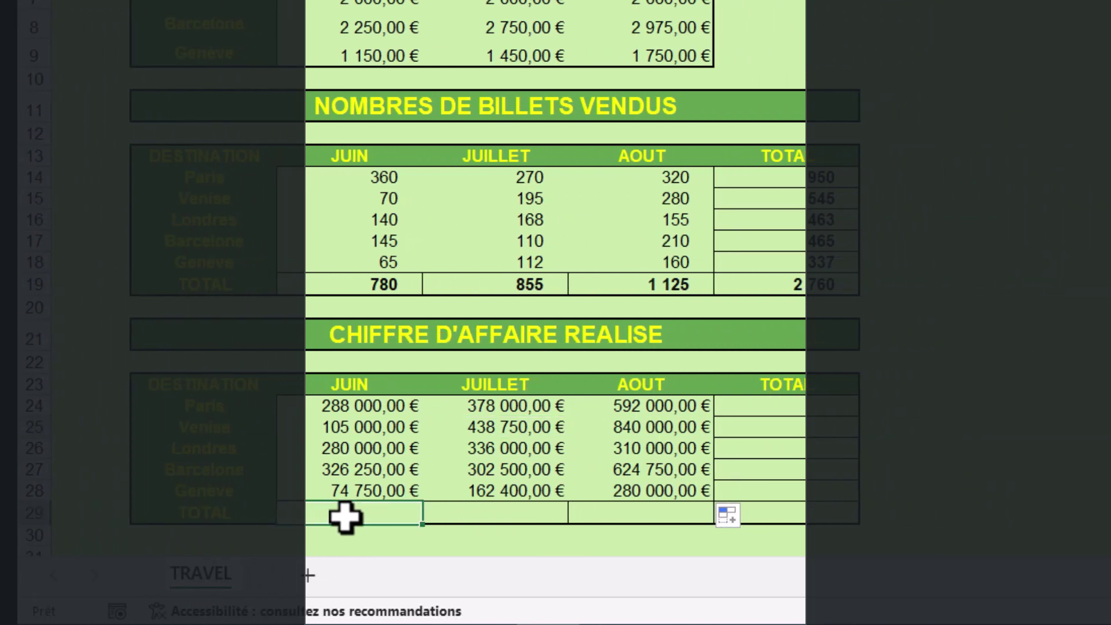
{"action": "type", "text": "="}
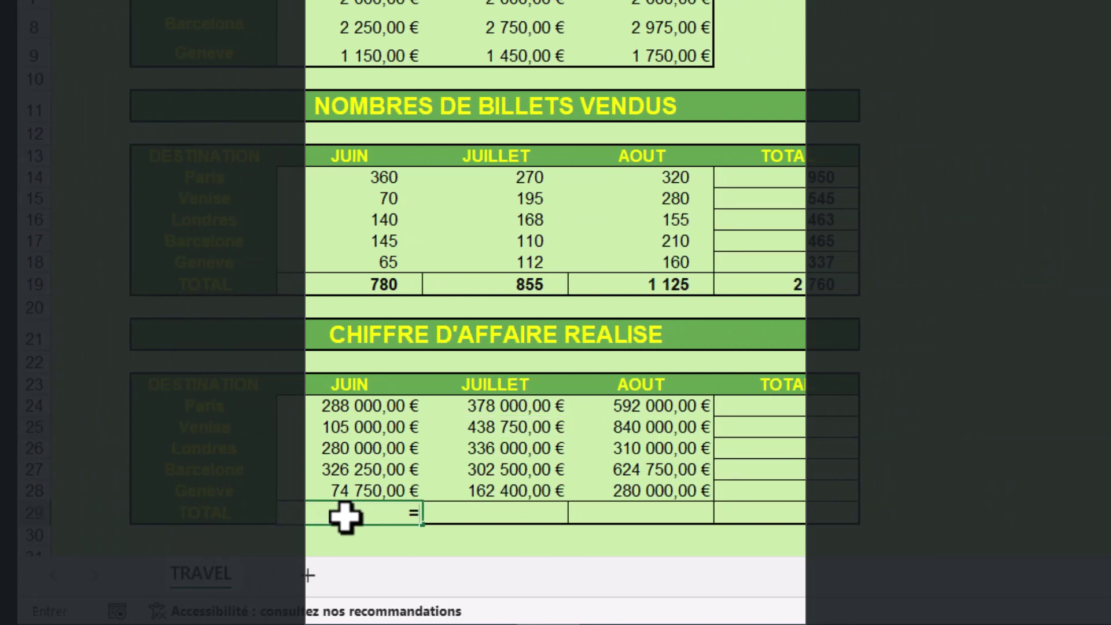
{"action": "key", "text": "Escape"}
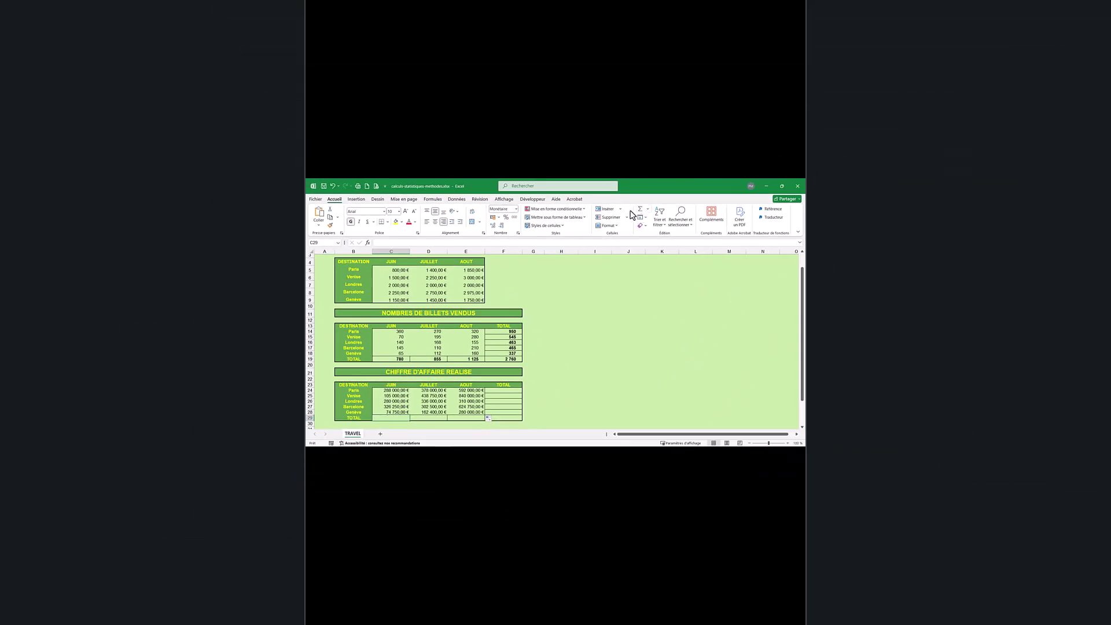
{"action": "left_click", "coordinate": [640, 212]}
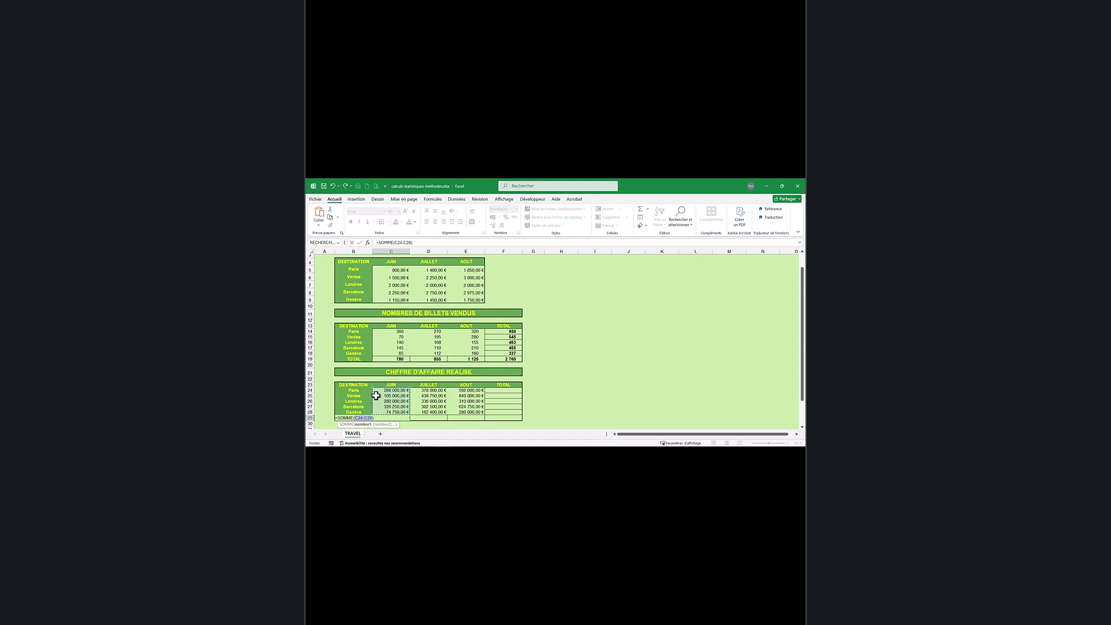
{"action": "key", "text": "Return"}
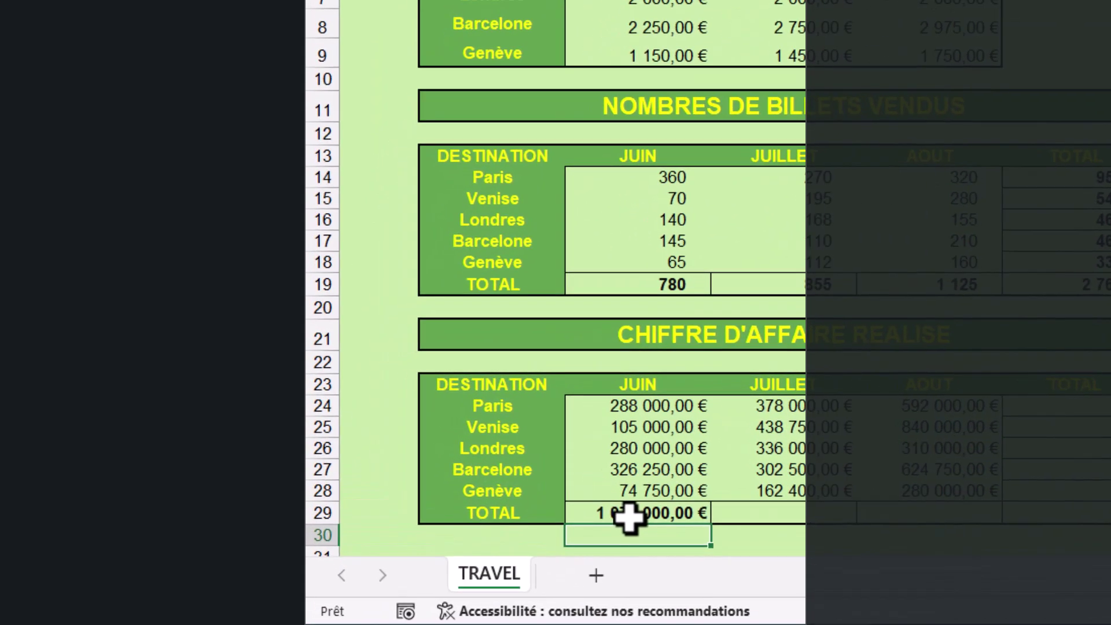
- Fill the June revenue total formula from C29 across to E29 and inspect the August total formula
{"action": "left_click", "coordinate": [628, 517]}
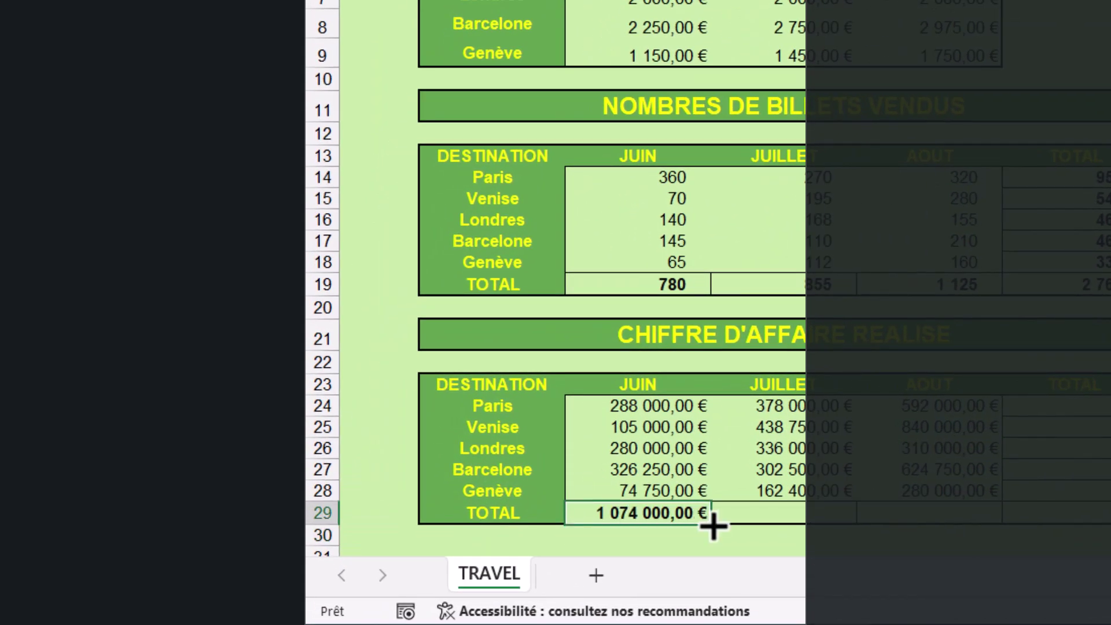
{"action": "mouse_move", "coordinate": [711, 524]}
{"action": "left_mouse_down"}
{"action": "mouse_move", "coordinate": [885, 529]}
{"action": "mouse_move", "coordinate": [1004, 511]}
{"action": "mouse_move", "coordinate": [695, 512]}
{"action": "left_mouse_up"}
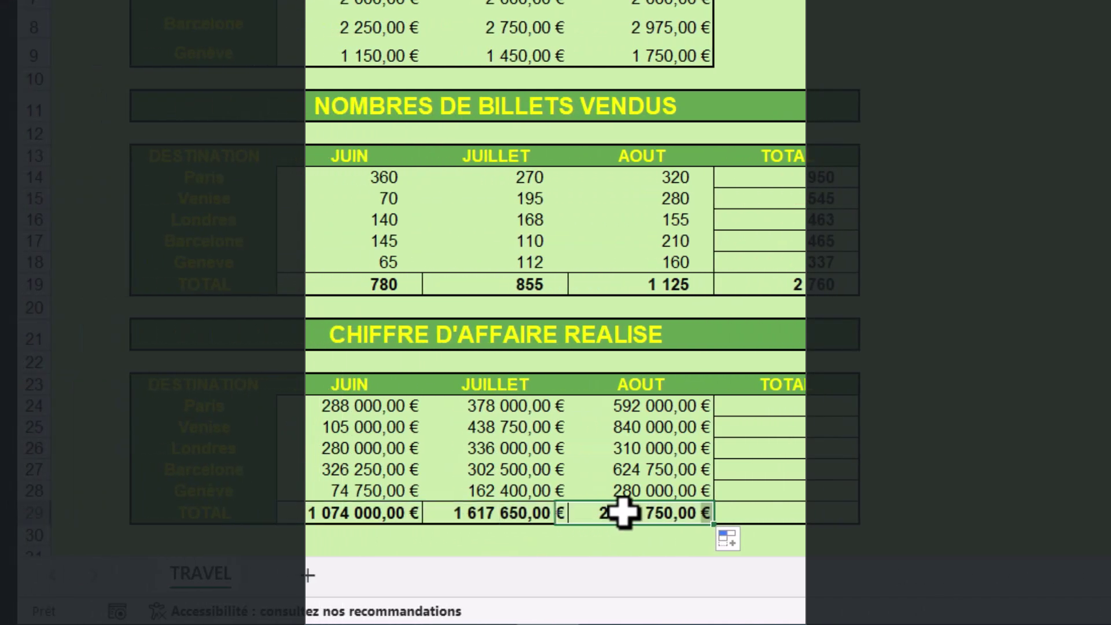
{"action": "double_click", "coordinate": [623, 513]}
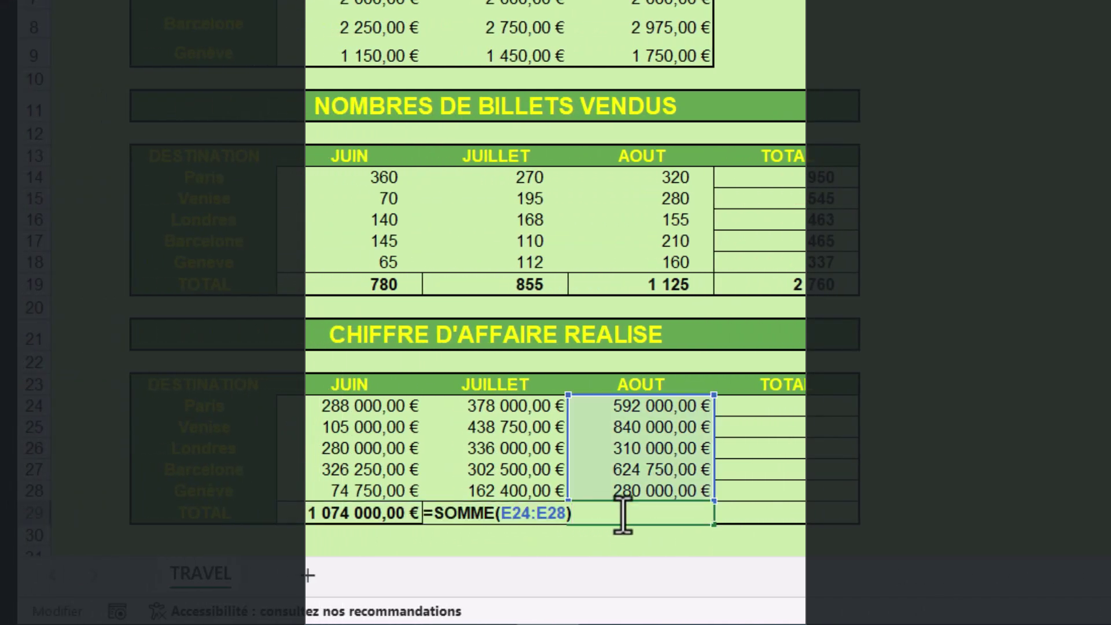
{"action": "key", "text": "Escape"}
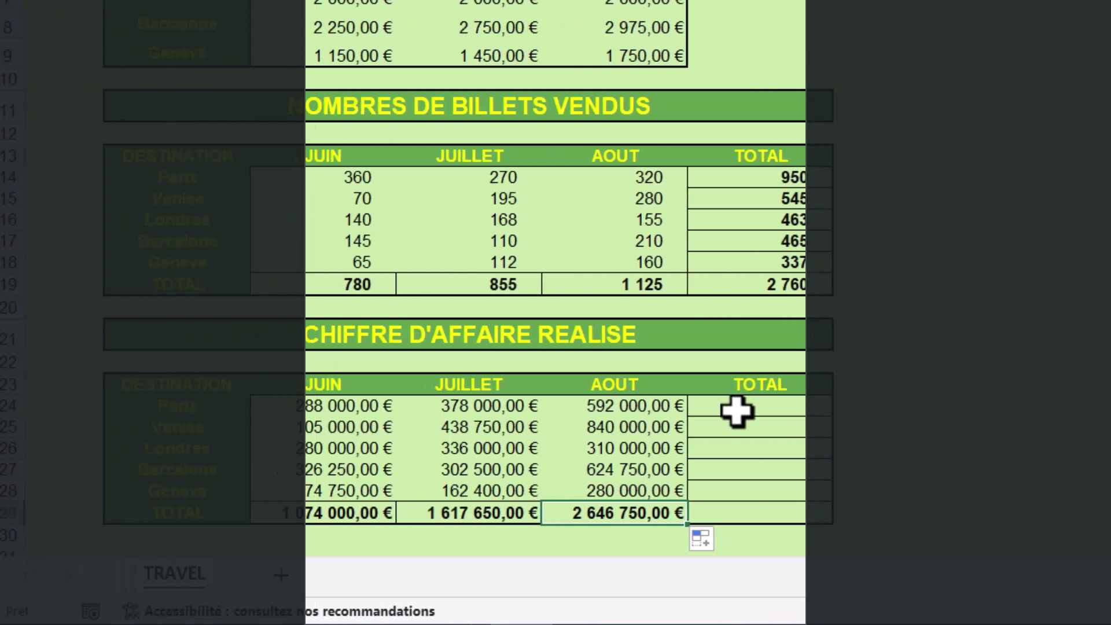
- Calculate the Paris revenue total in F24 with =SOMME(C24:E24)
{"action": "left_click", "coordinate": [736, 409]}
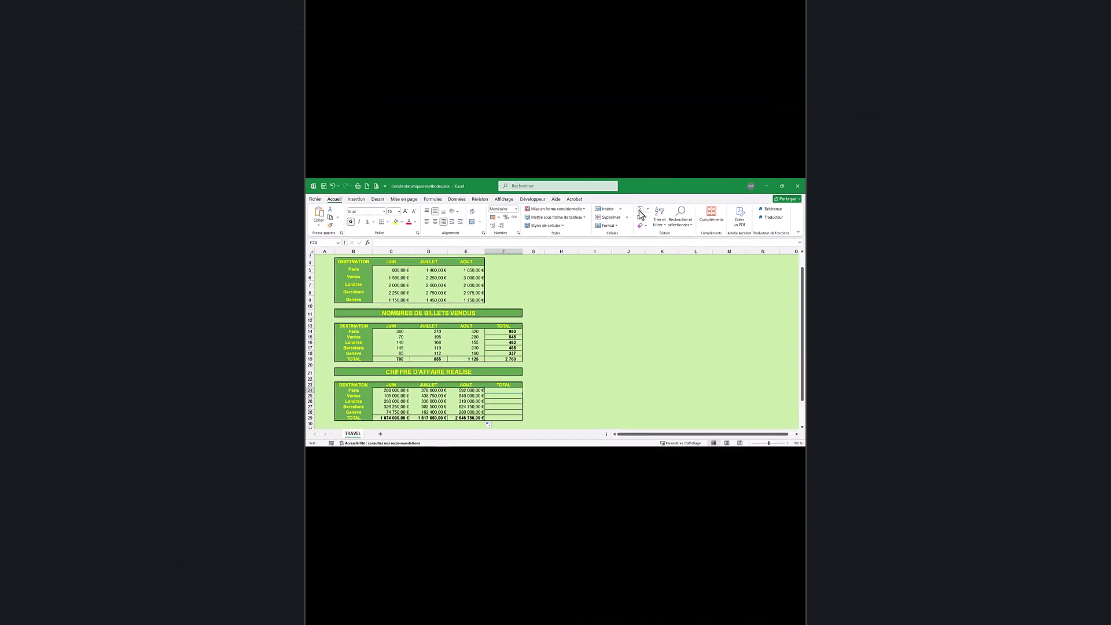
{"action": "left_click", "coordinate": [641, 211]}
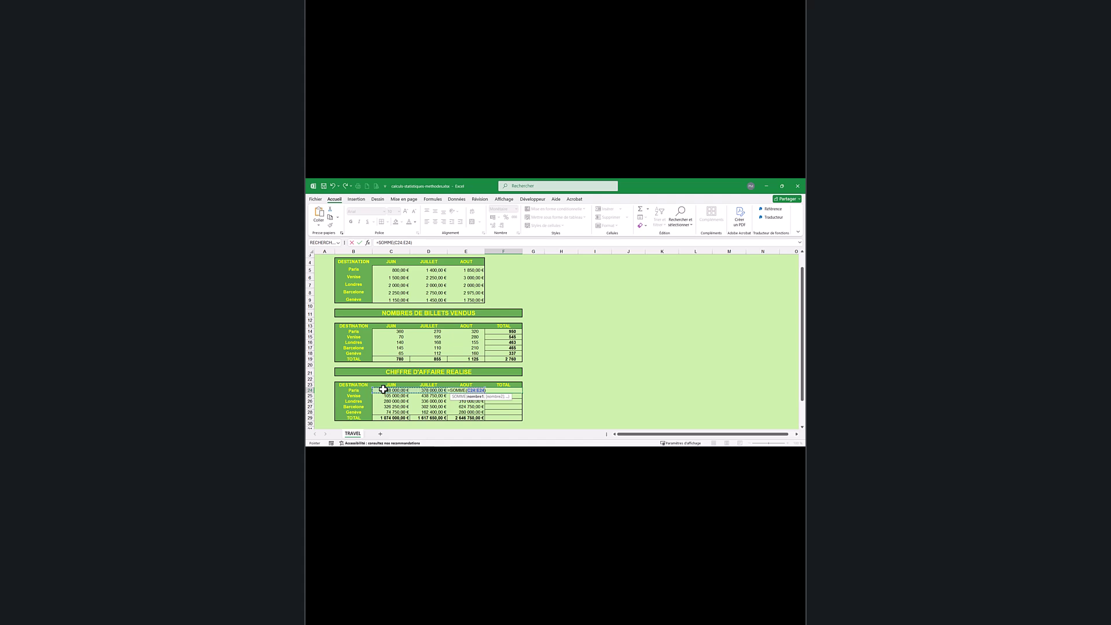
{"action": "key", "text": "Return"}
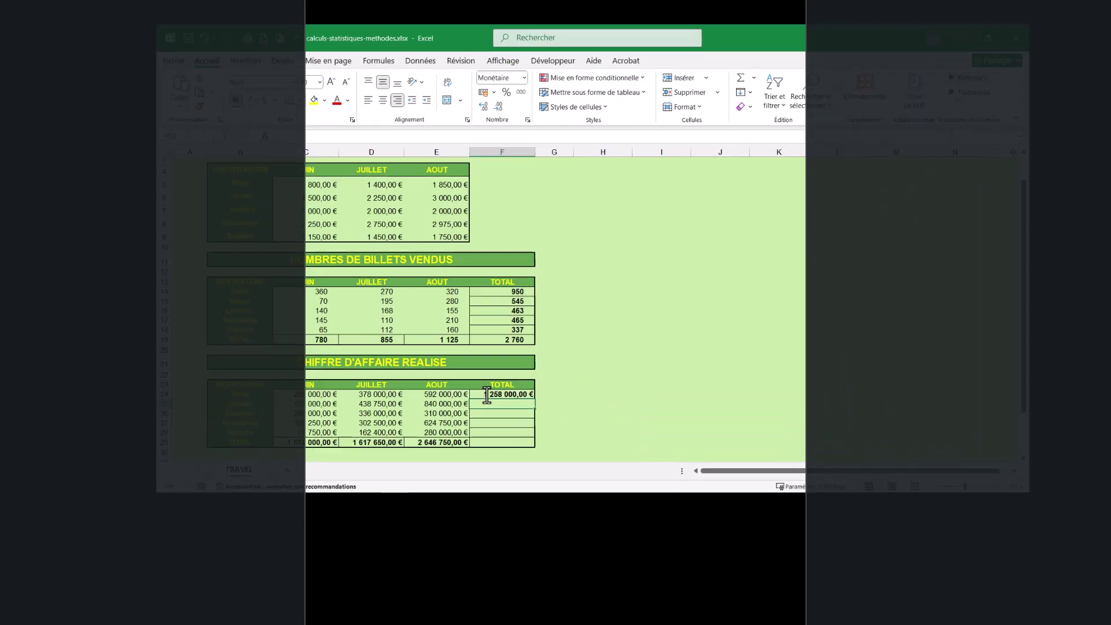
- Fill the Paris revenue total formula from F24 down to F29 without copying the formatting
{"action": "left_click", "coordinate": [496, 390]}
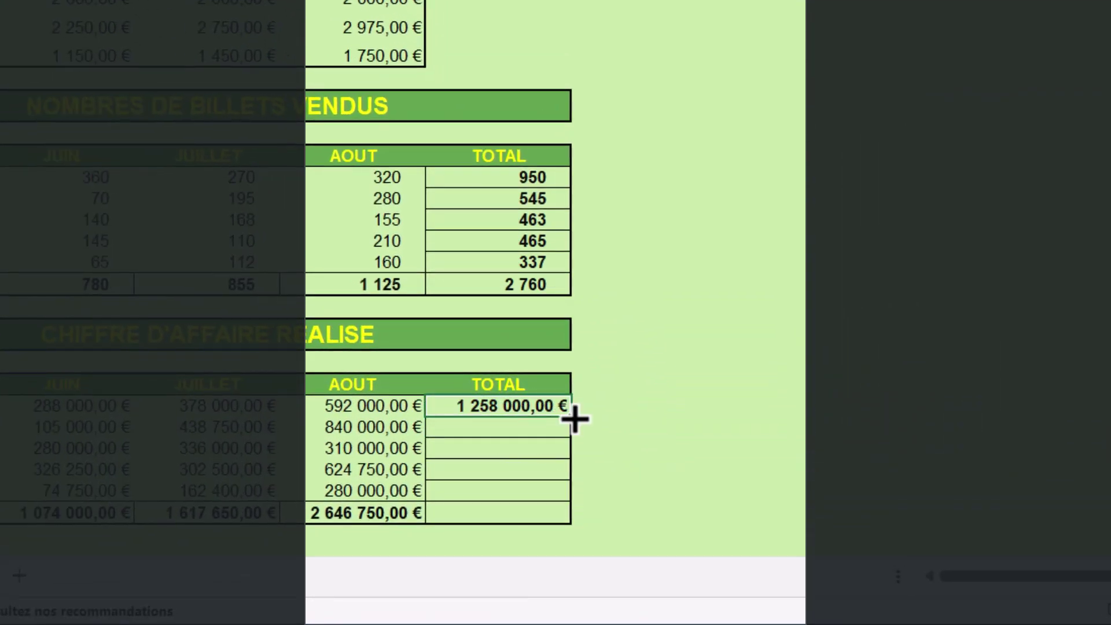
{"action": "left_click_drag", "start_coordinate": [574, 419], "coordinate": [568, 518]}
{"action": "left_click", "coordinate": [593, 536]}
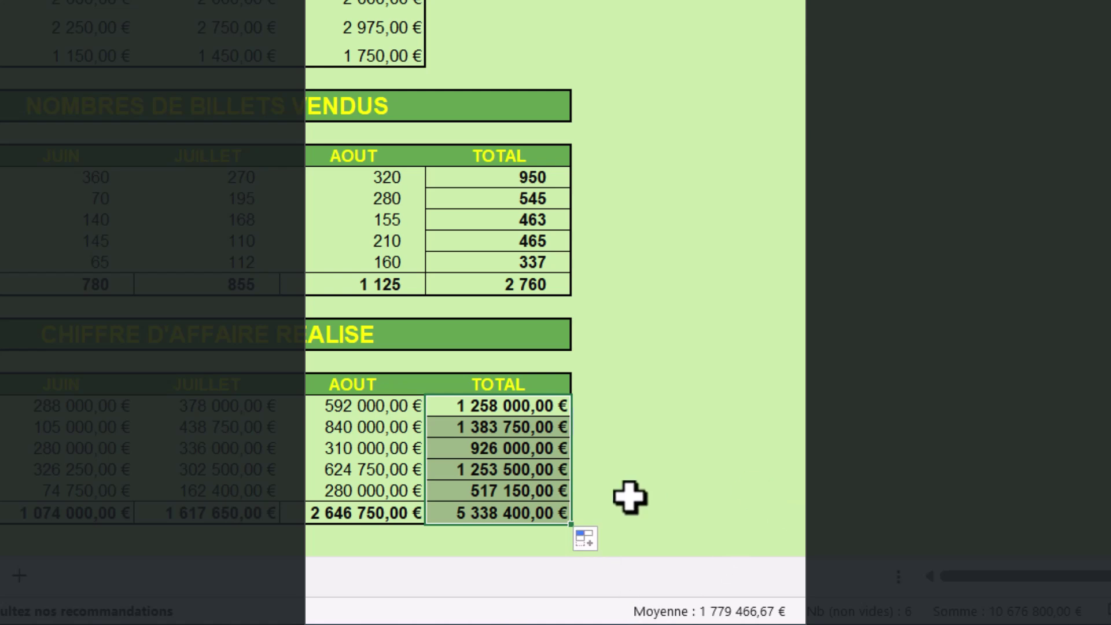
{"action": "left_click", "coordinate": [653, 470]}
- Calculate the average June revenue in C32 with =MOYENNE(C24:C28)
{"action": "scroll", "coordinate": [616, 506], "scroll_direction": "down", "scroll_amount": 5}
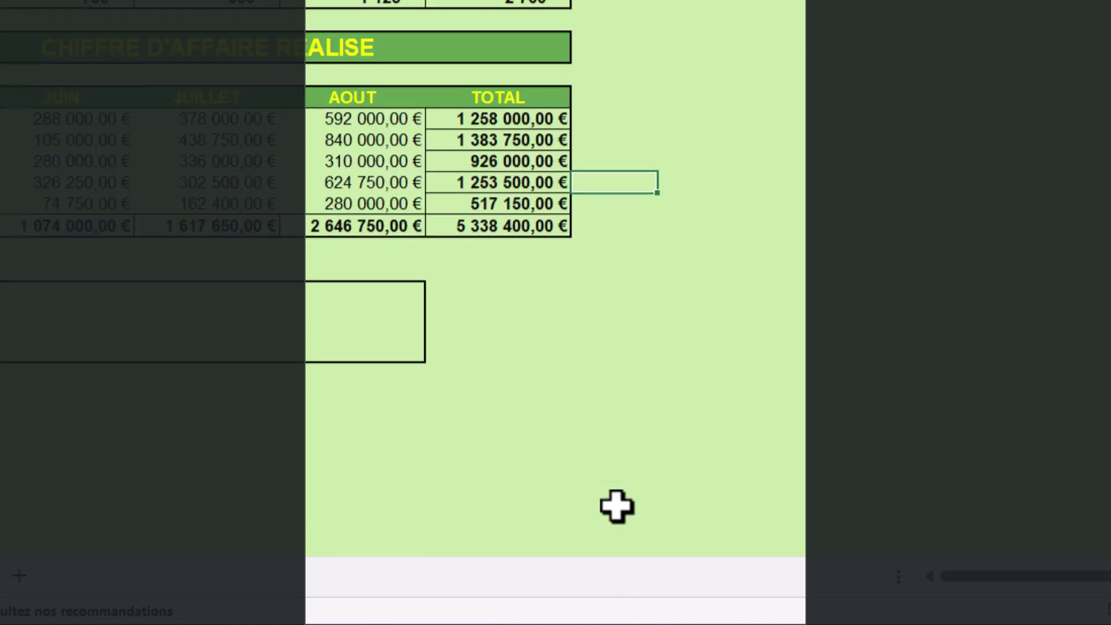
{"action": "scroll", "coordinate": [387, 332], "scroll_direction": "up", "scroll_amount": 2}
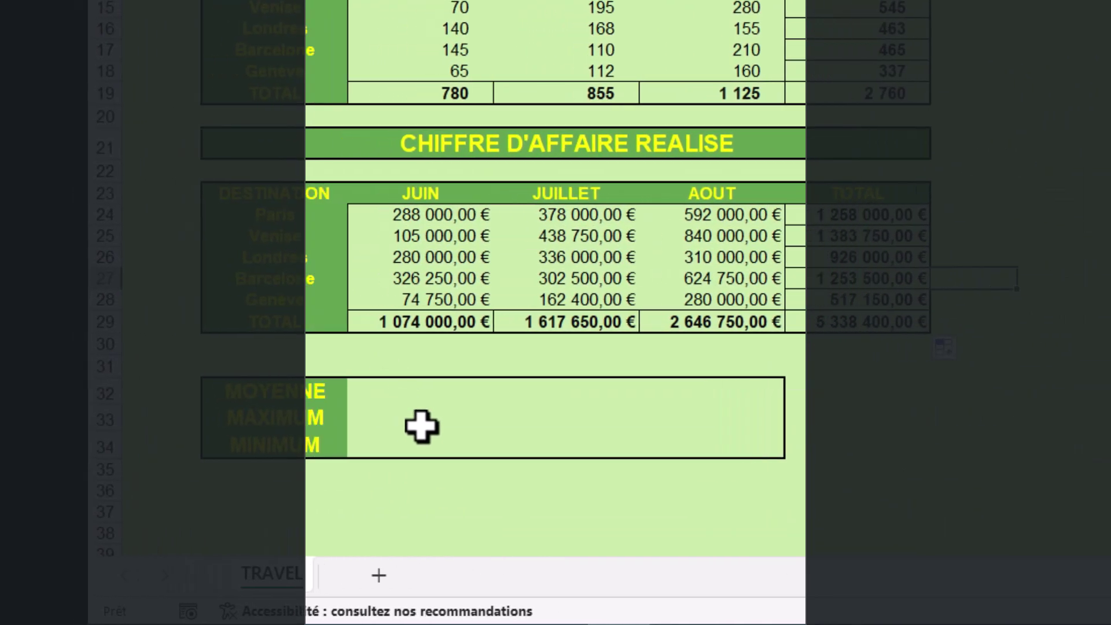
{"action": "left_click", "coordinate": [379, 392]}
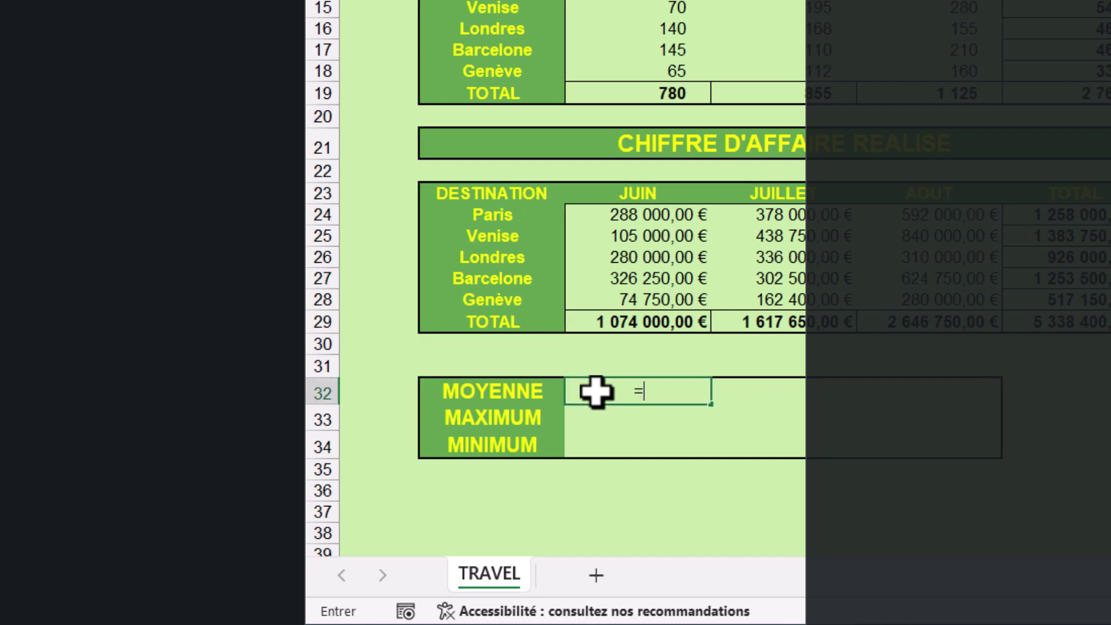
{"action": "type", "text": "=mo"}
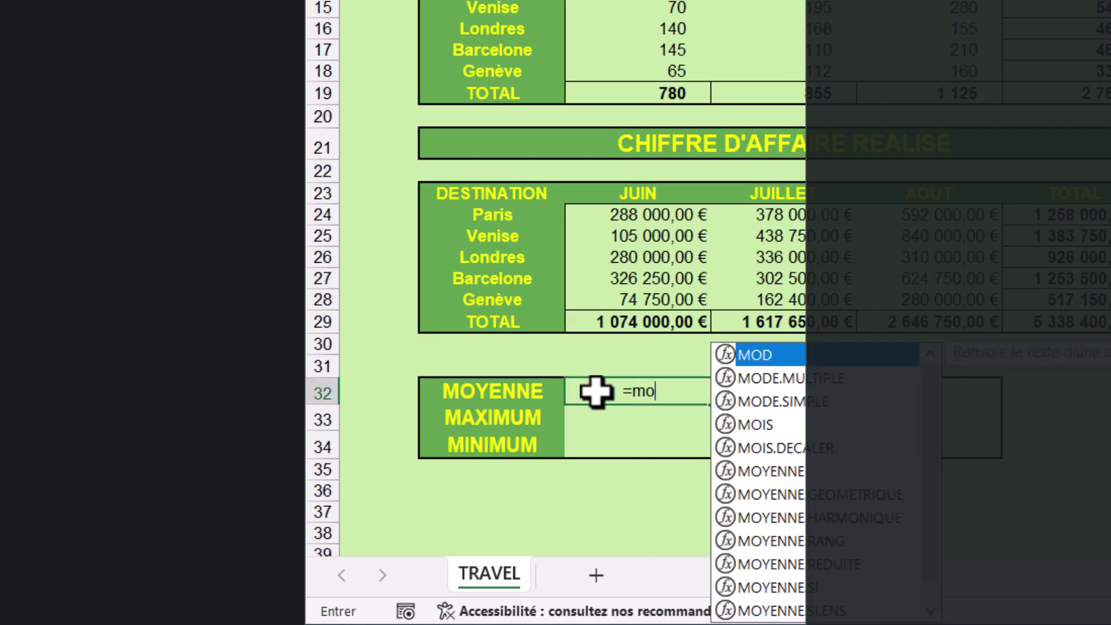
{"action": "type", "text": "yenn"}
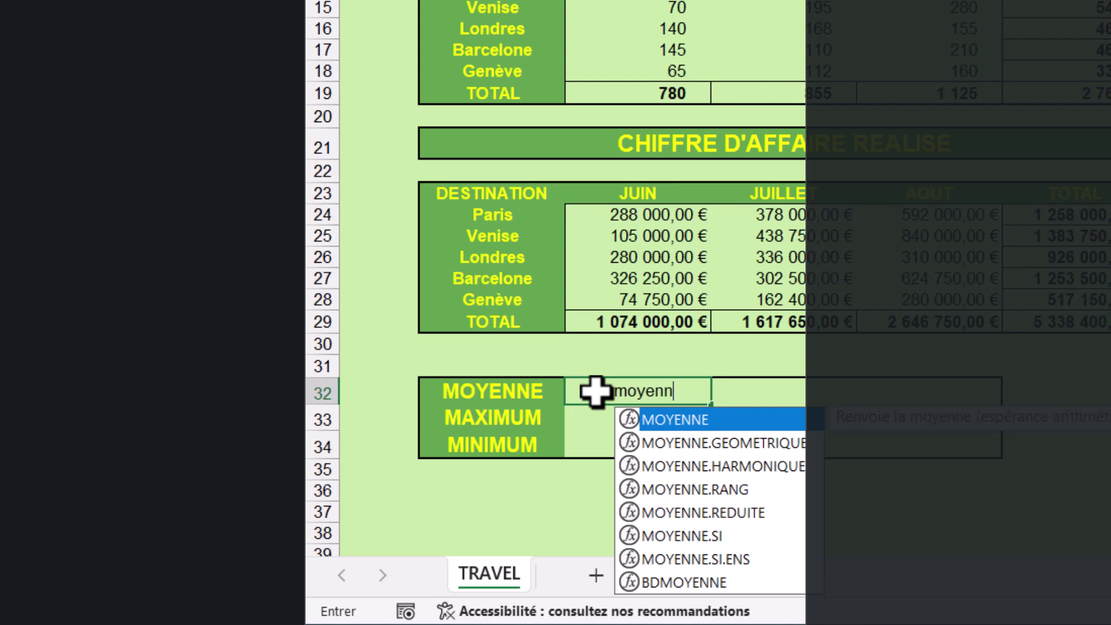
{"action": "double_click", "coordinate": [709, 418]}
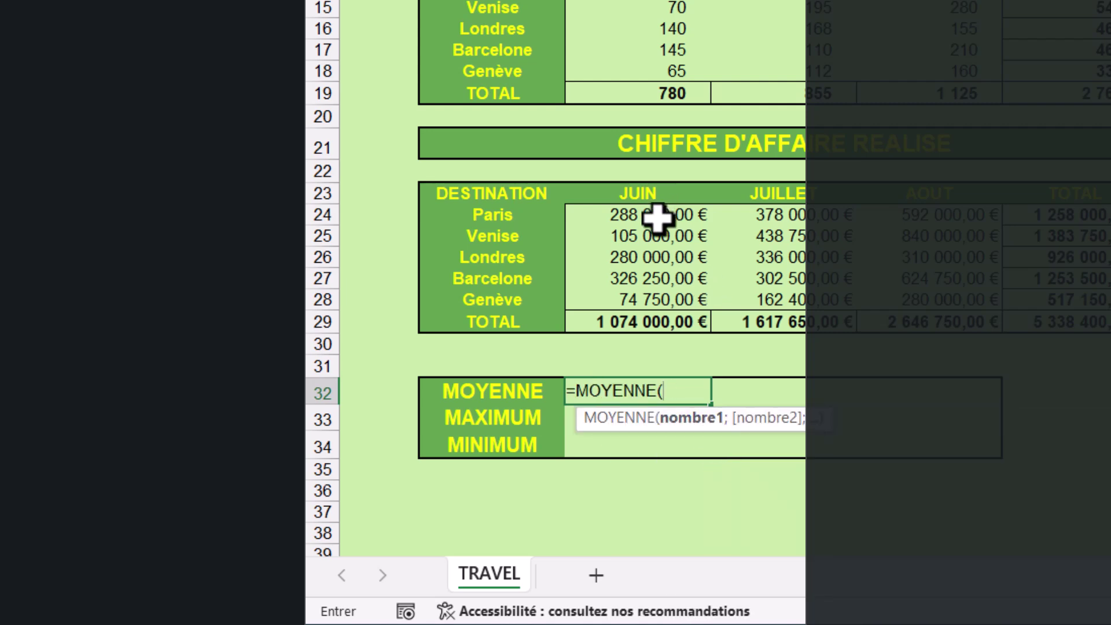
{"action": "left_click_drag", "start_coordinate": [657, 217], "coordinate": [643, 303]}
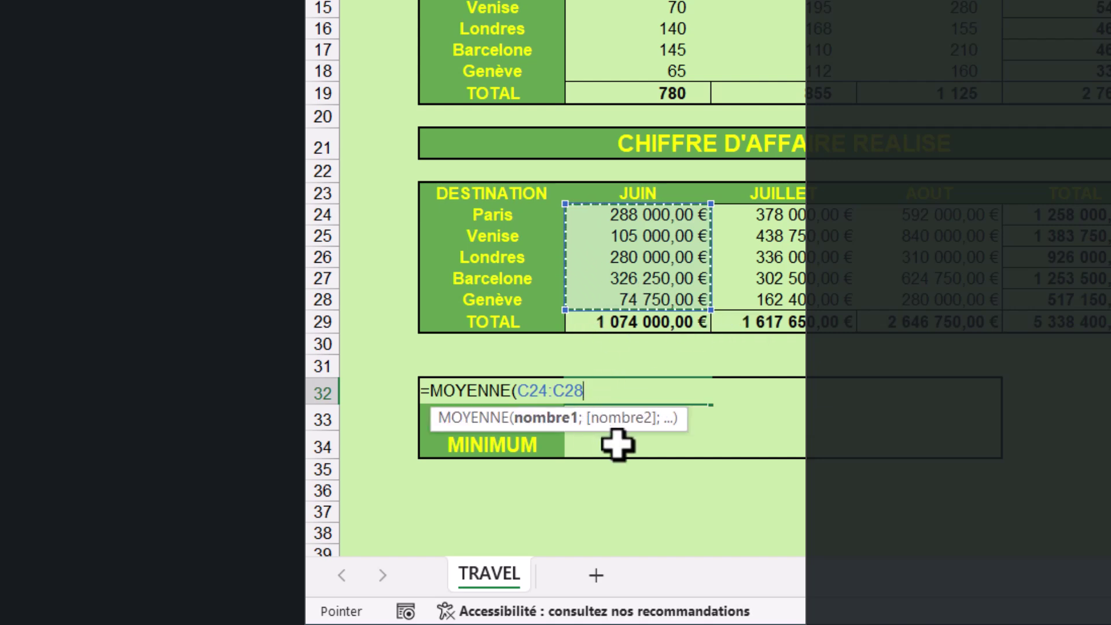
{"action": "type", "text": ")"}
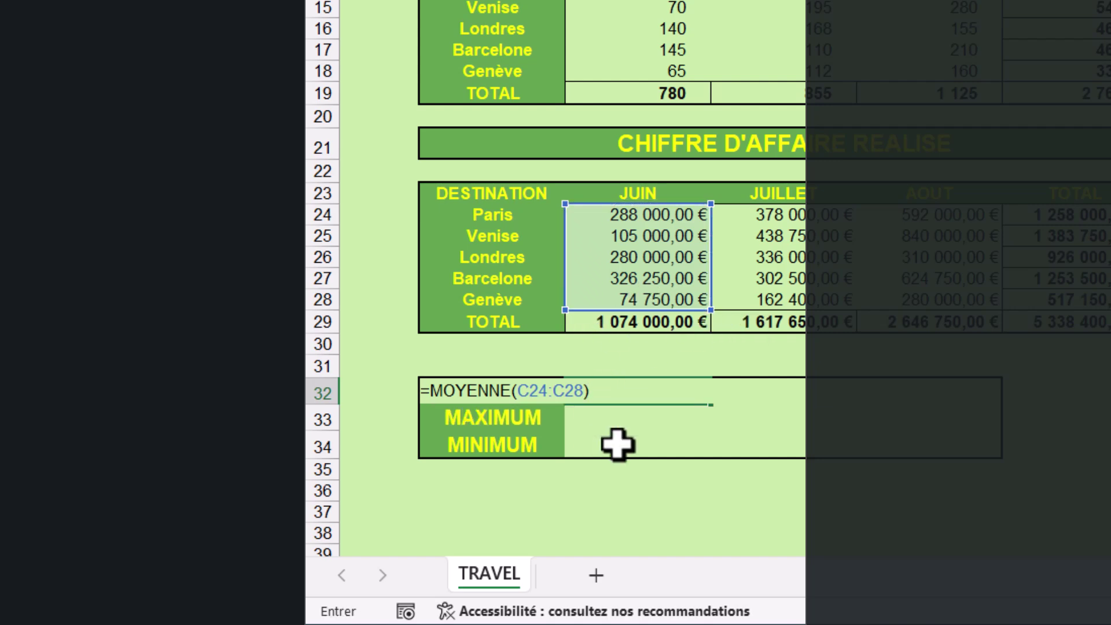
{"action": "key", "text": "Return"}
- Copy the June average formula across to E32 with its formatting and inspect the July average formula
{"action": "left_click", "coordinate": [634, 393]}
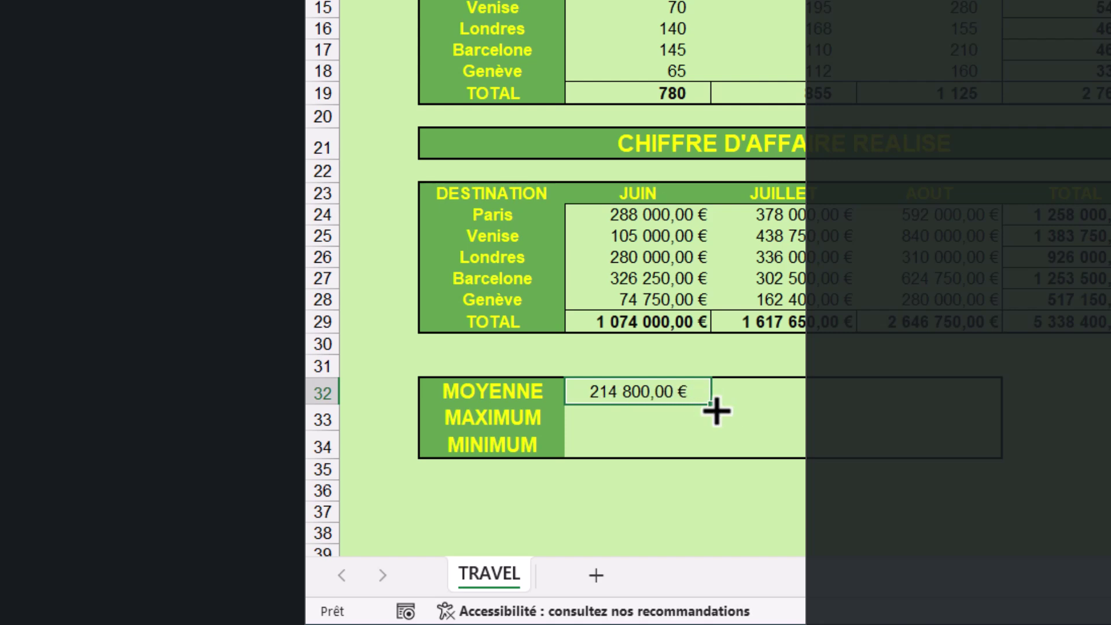
{"action": "left_click_drag", "start_coordinate": [716, 412], "coordinate": [880, 421]}
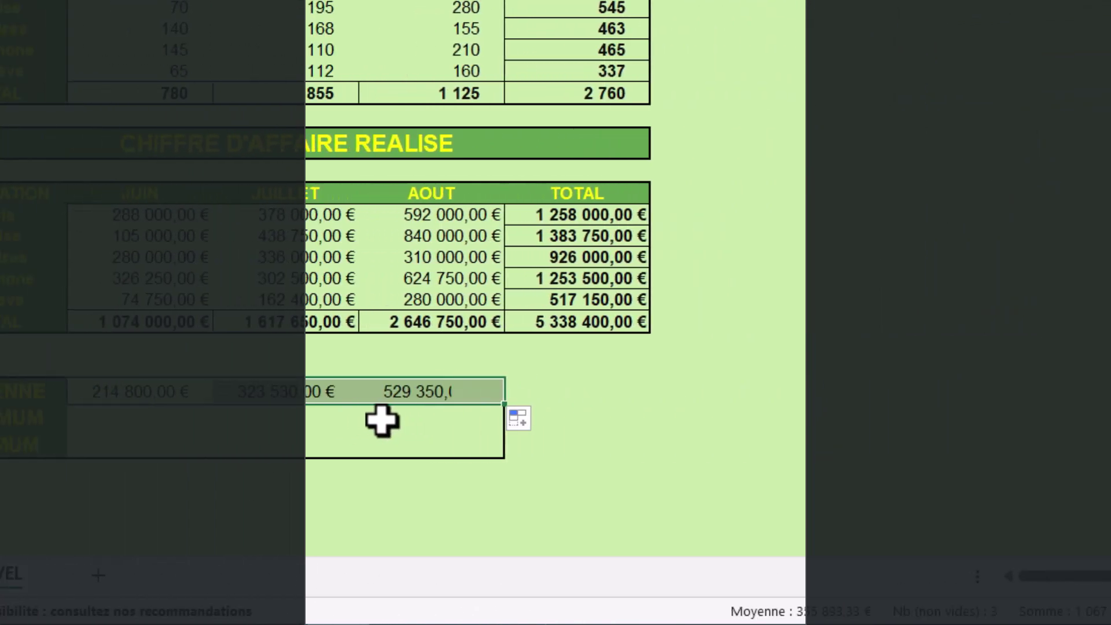
{"action": "double_click", "coordinate": [259, 392]}
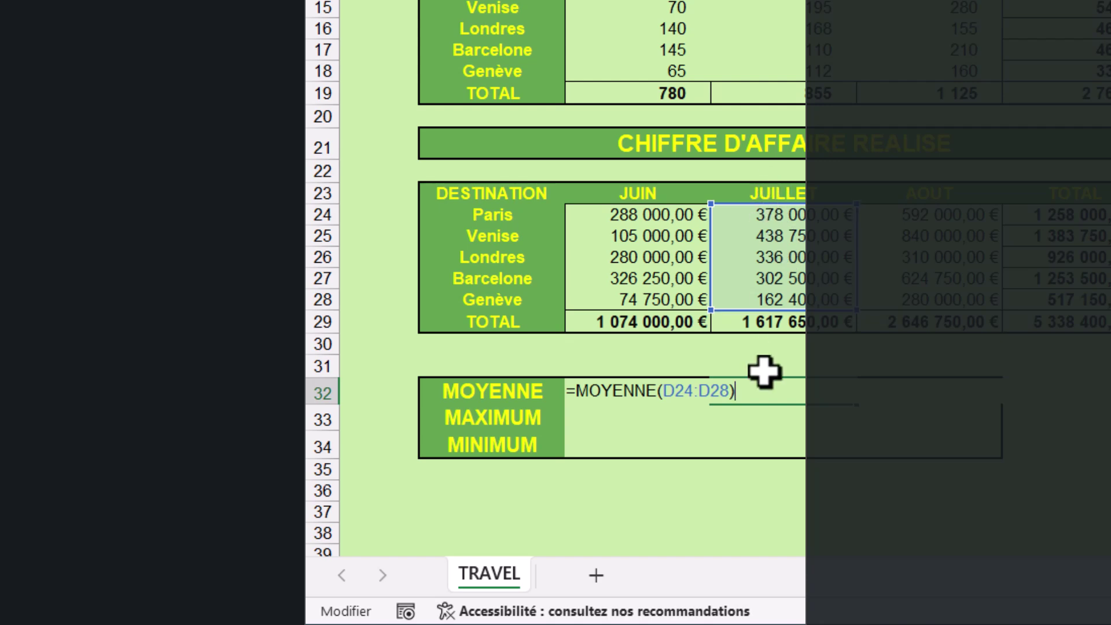
{"action": "key", "text": "Escape"}
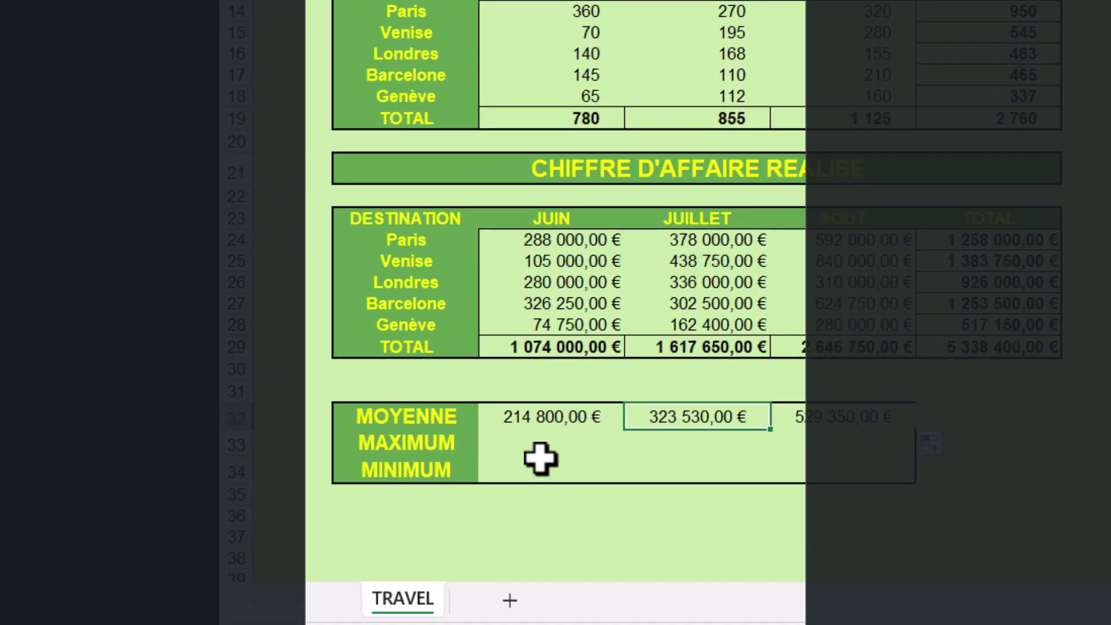
- Enter the June maximum in C33 with =MAX(C24:C28) and copy it across to E33 with its formatting
{"action": "left_click", "coordinate": [323, 503]}
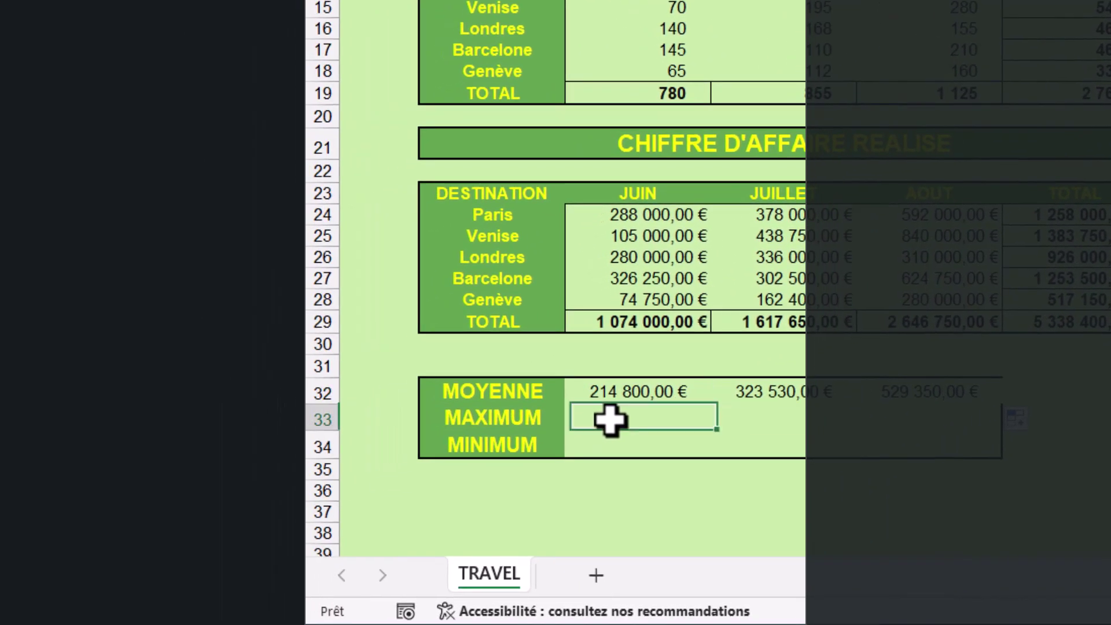
{"action": "type", "text": "=max"}
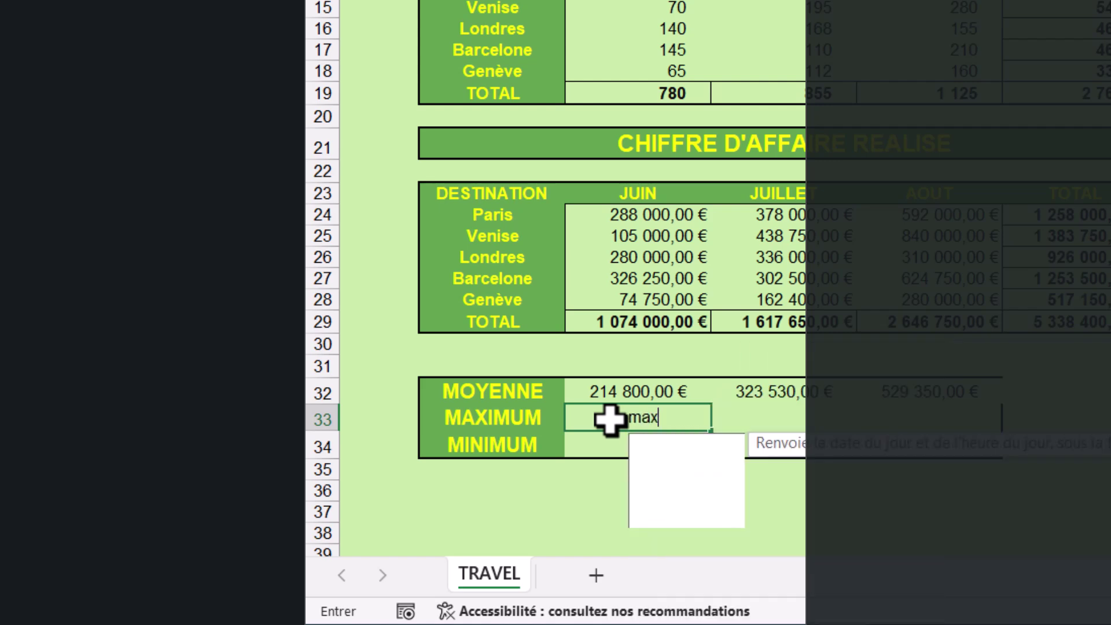
{"action": "key", "text": "Tab"}
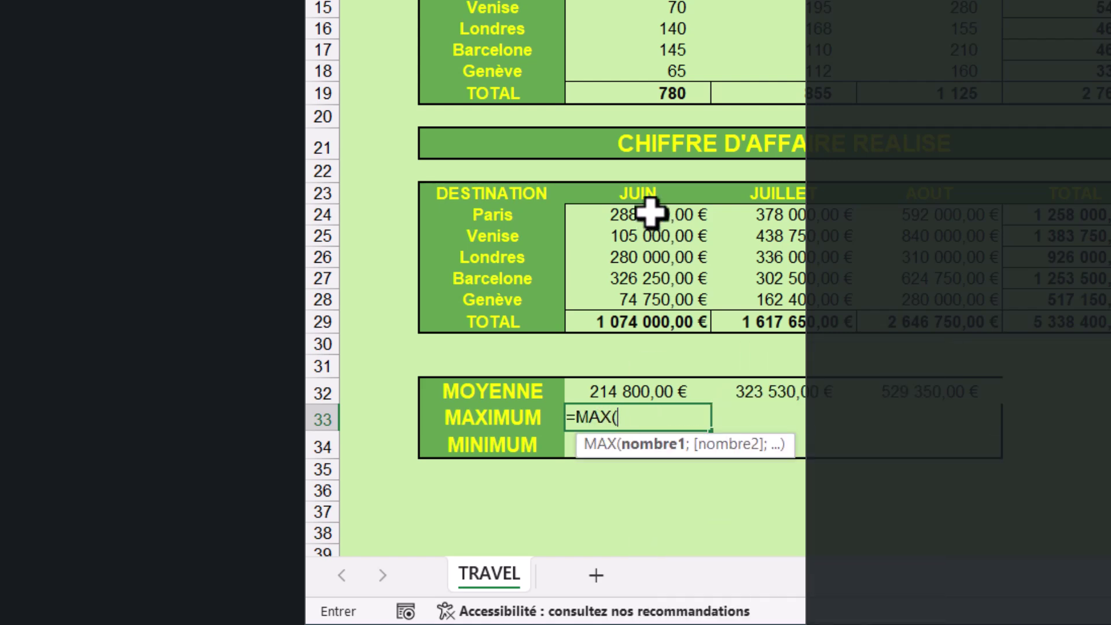
{"action": "left_click_drag", "start_coordinate": [650, 213], "coordinate": [632, 293]}
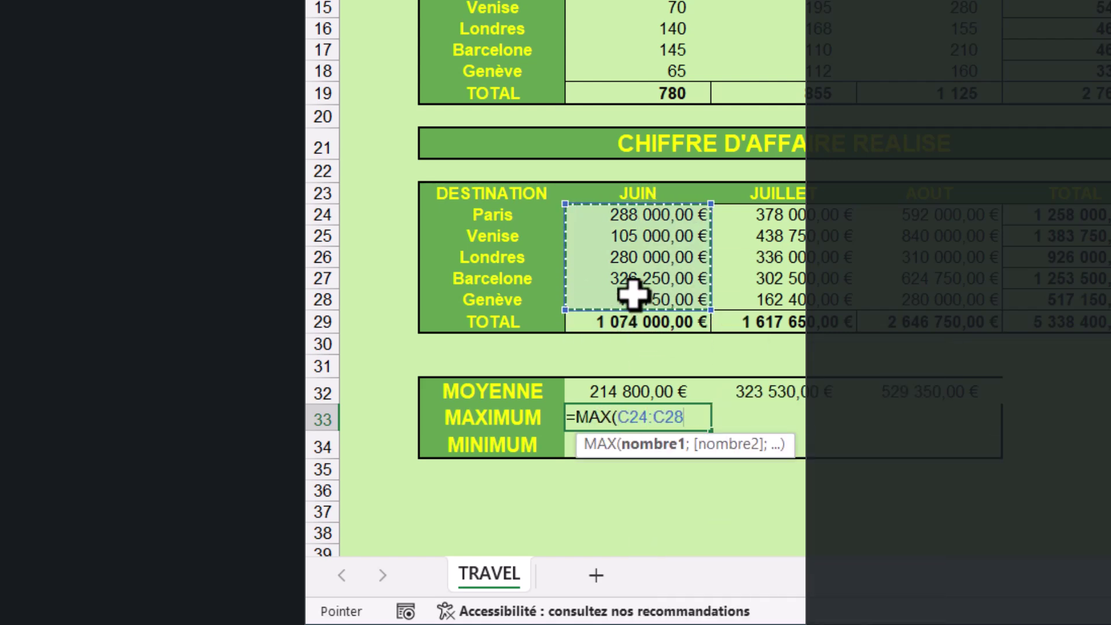
{"action": "key", "text": "Return"}
{"action": "left_click", "coordinate": [709, 426]}
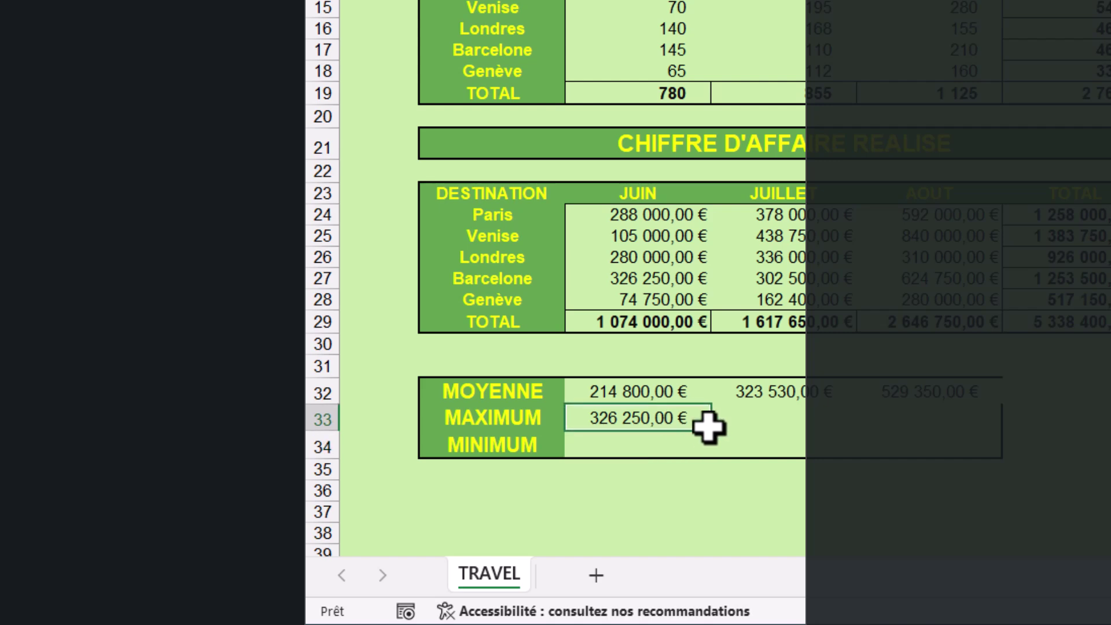
{"action": "left_click_drag", "start_coordinate": [716, 435], "coordinate": [880, 420]}
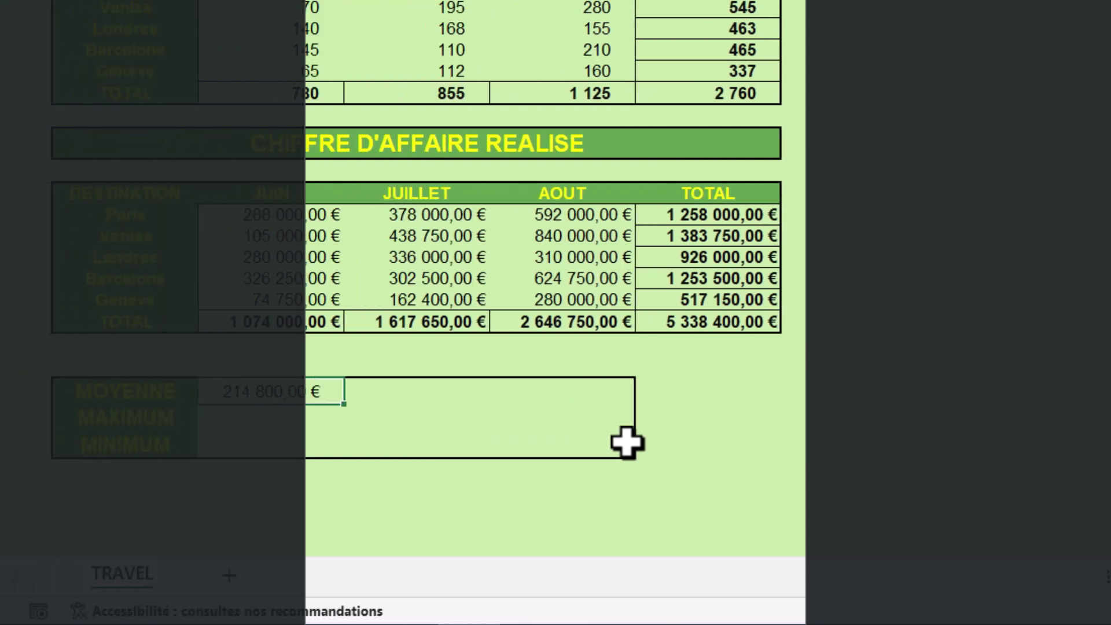
- Fill the June average formula from C32 across to E32 without copying the formatting
{"action": "left_click_drag", "start_coordinate": [612, 403], "coordinate": [899, 405]}
{"action": "left_click", "coordinate": [645, 424]}
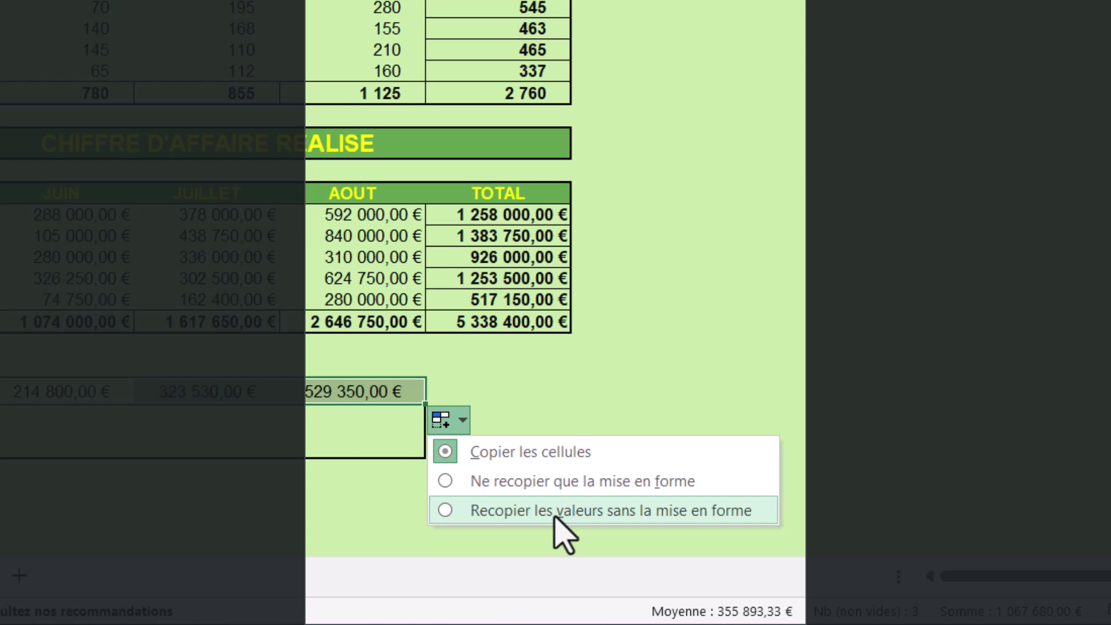
{"action": "left_click", "coordinate": [554, 517]}
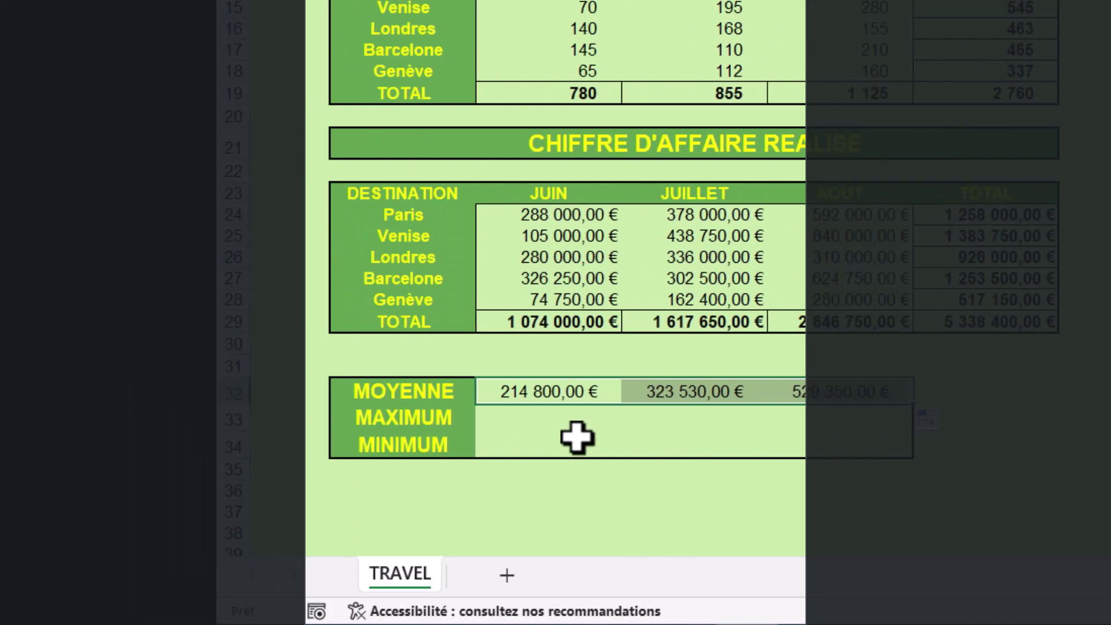
- Calculate the maximum June revenue in C33 with =MAX(C24:C28)
{"action": "left_click", "coordinate": [69, 418]}
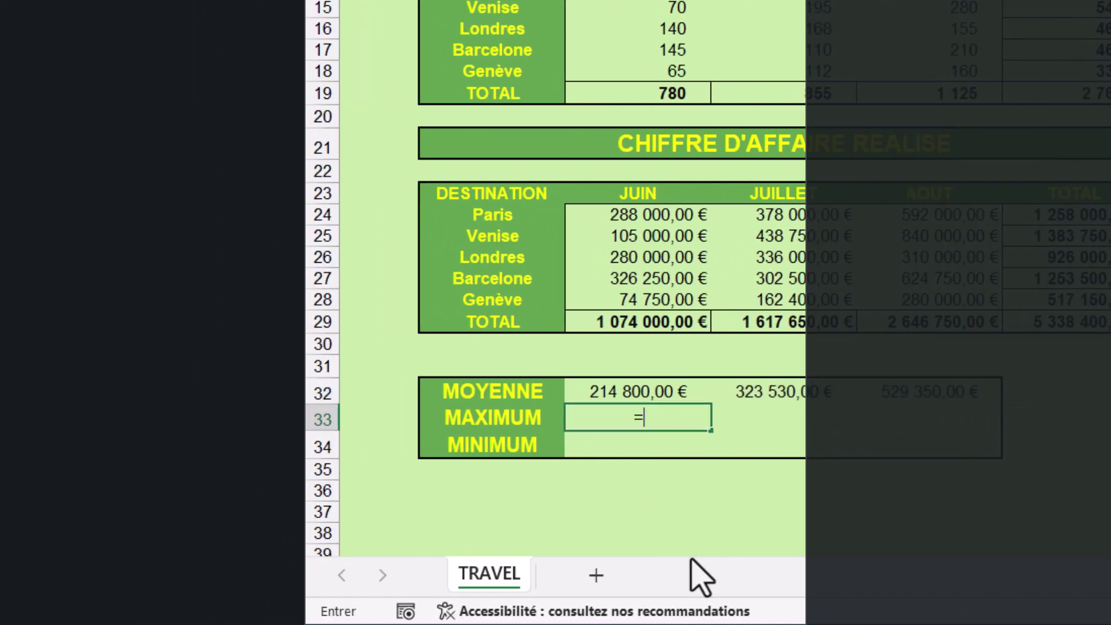
{"action": "type", "text": "=max"}
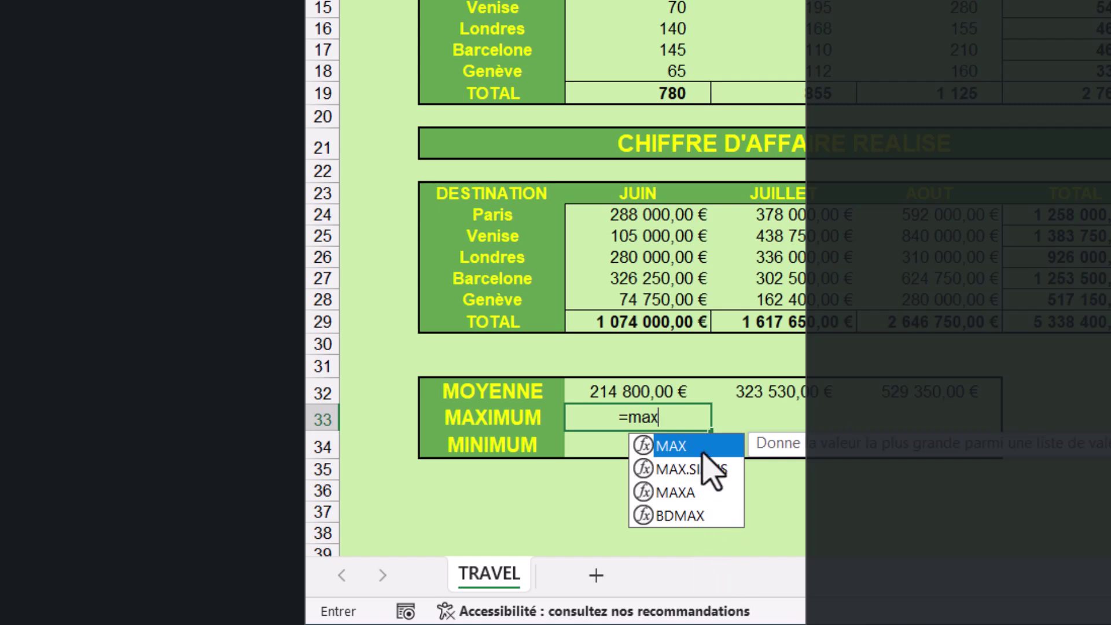
{"action": "double_click", "coordinate": [676, 446]}
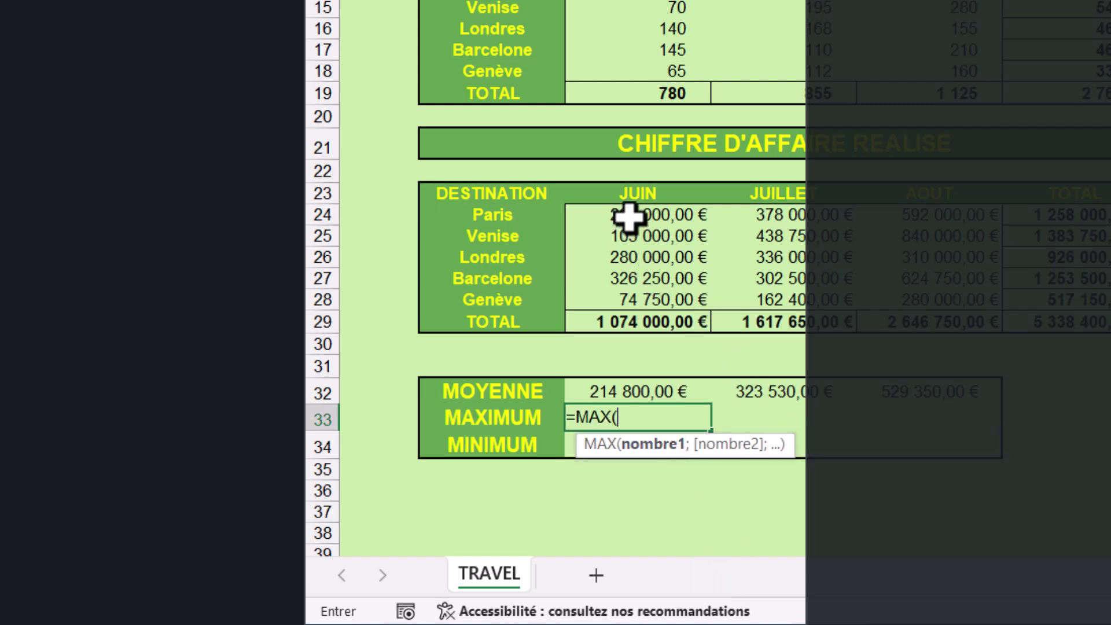
{"action": "left_click_drag", "start_coordinate": [627, 214], "coordinate": [633, 299]}
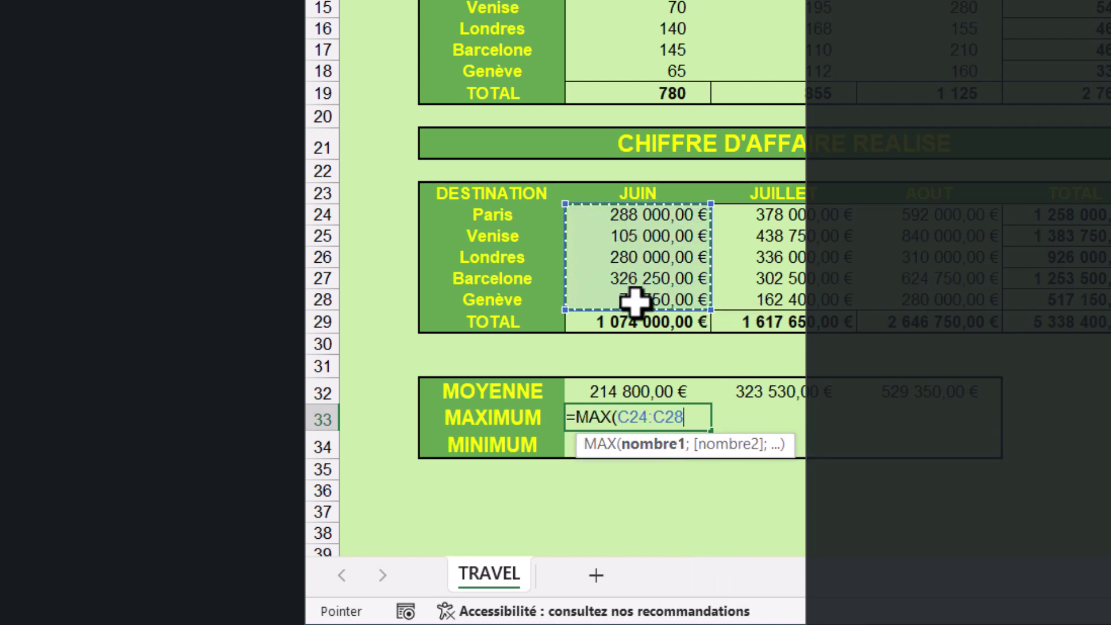
{"action": "type", "text": ")"}
{"action": "key", "text": "Return"}
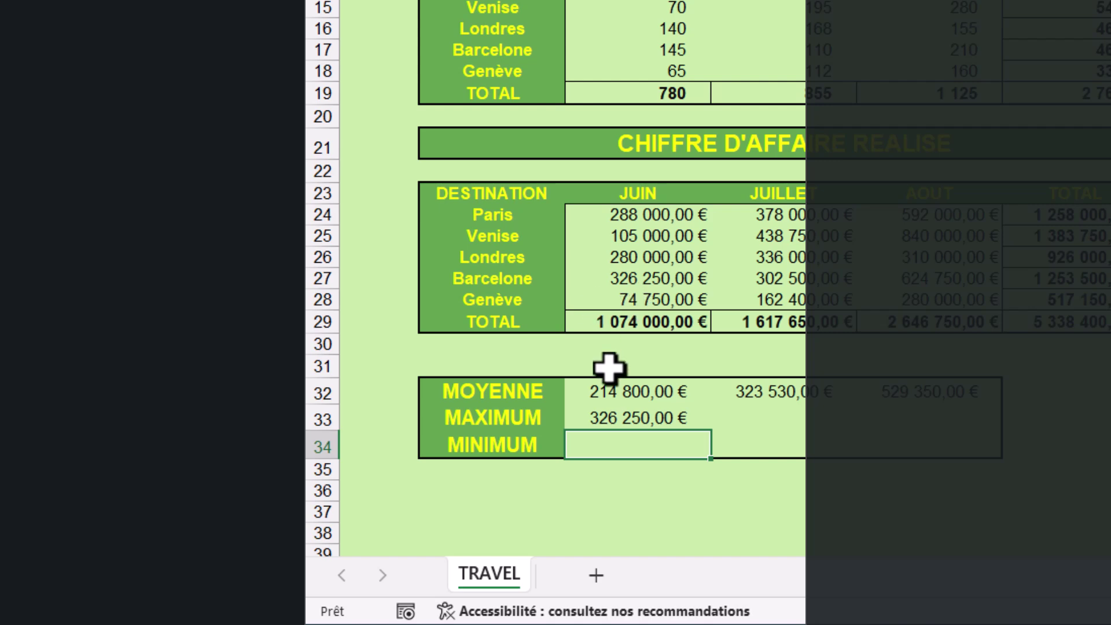
- Fill the June maximum formula from C33 across to E33 without copying the formatting
{"action": "left_click", "coordinate": [656, 412]}
{"action": "left_click_drag", "start_coordinate": [716, 432], "coordinate": [1018, 432]}
{"action": "left_click", "coordinate": [676, 444]}
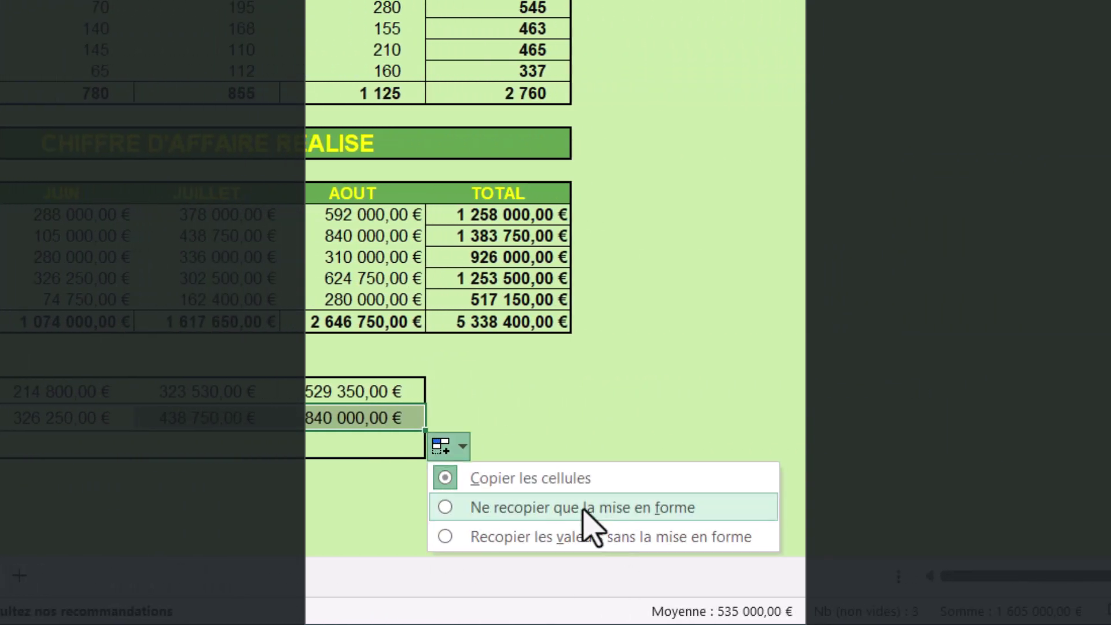
{"action": "left_click", "coordinate": [549, 546]}
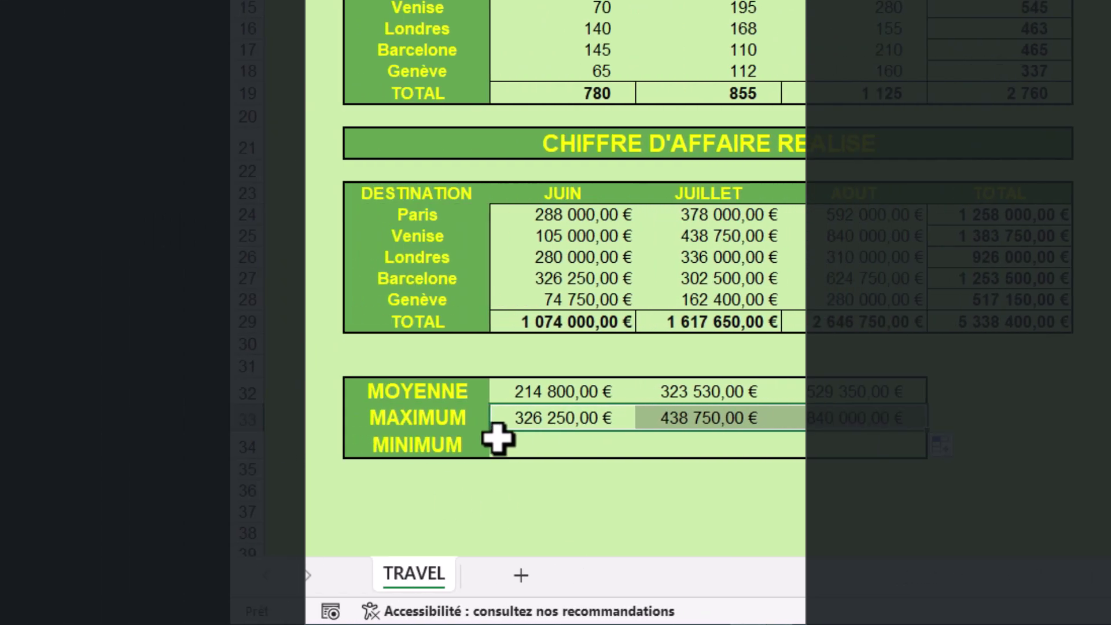
- Calculate the minimum June revenue in C34 with =MIN(C24:C28)
{"action": "left_click", "coordinate": [17, 444]}
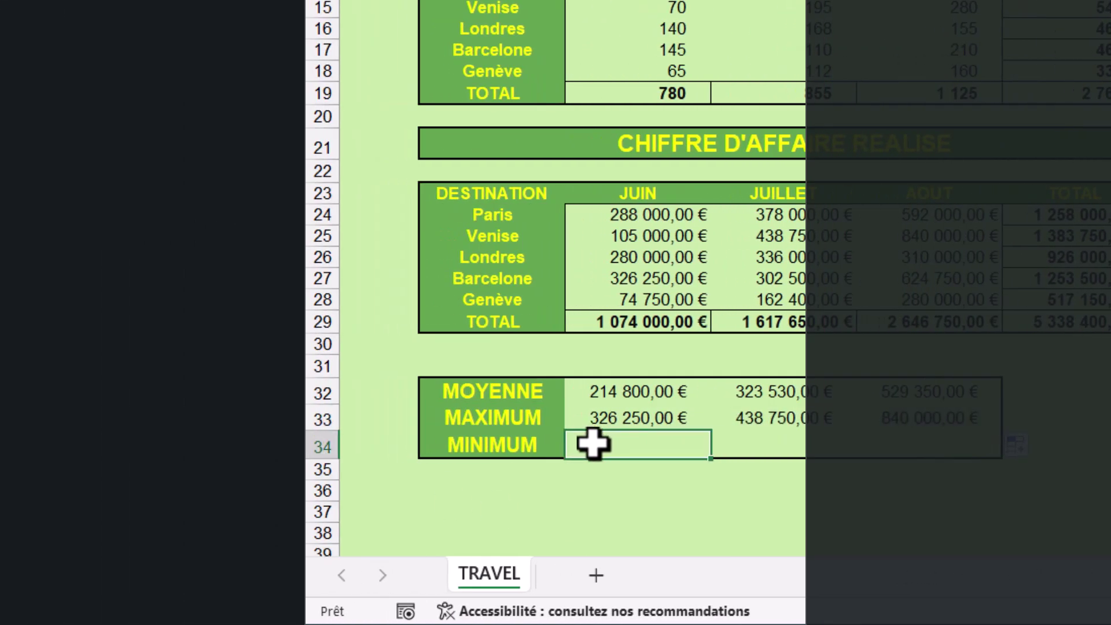
{"action": "type", "text": "="}
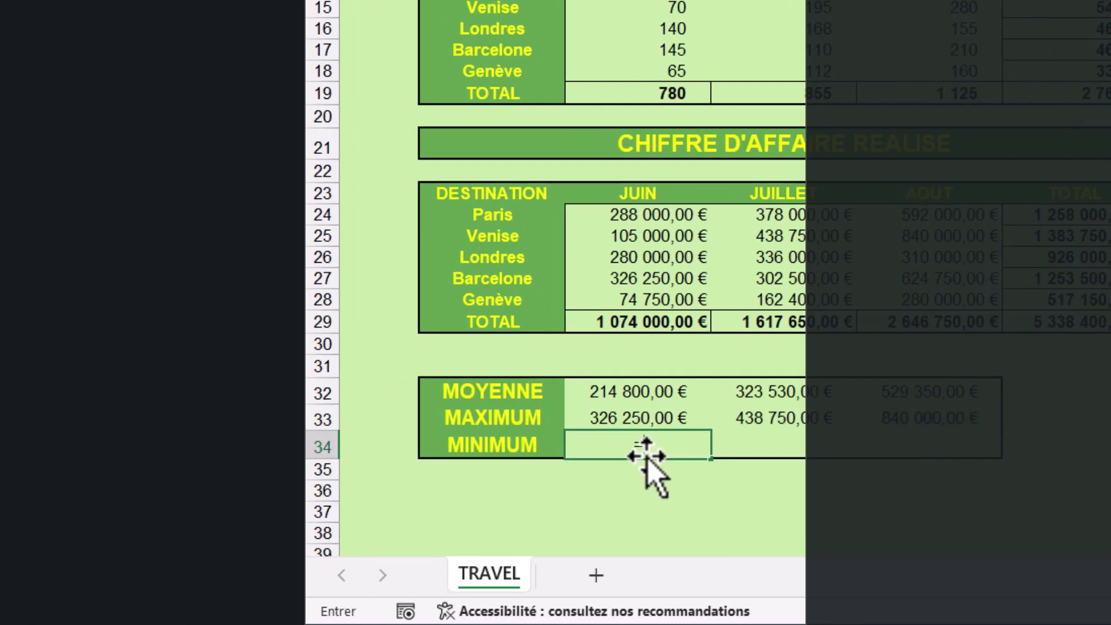
{"action": "type", "text": "min"}
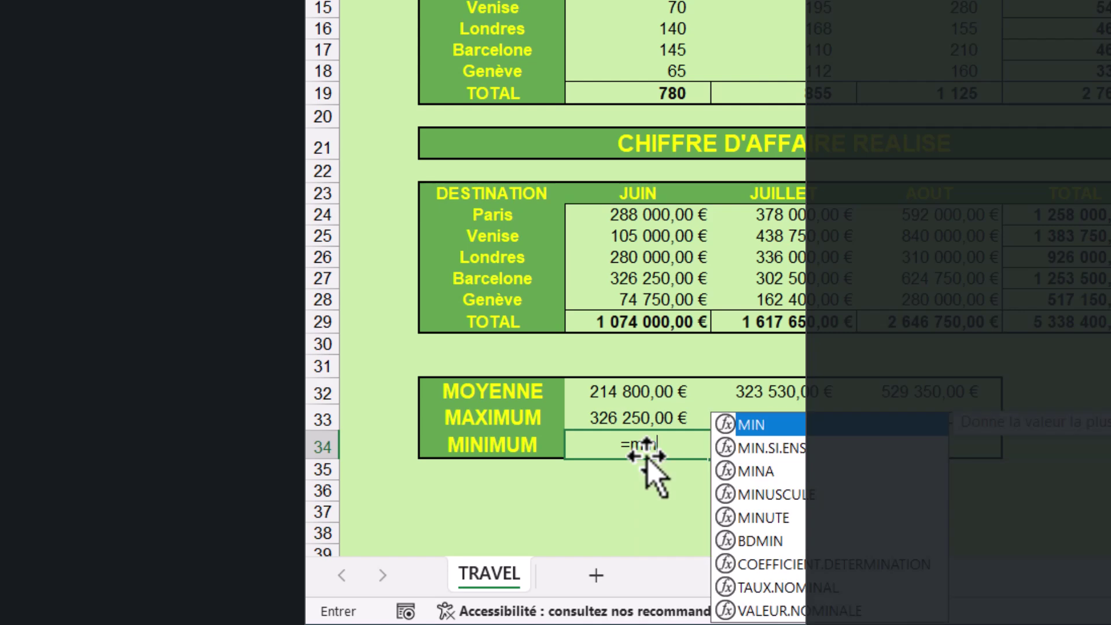
{"action": "double_click", "coordinate": [751, 424]}
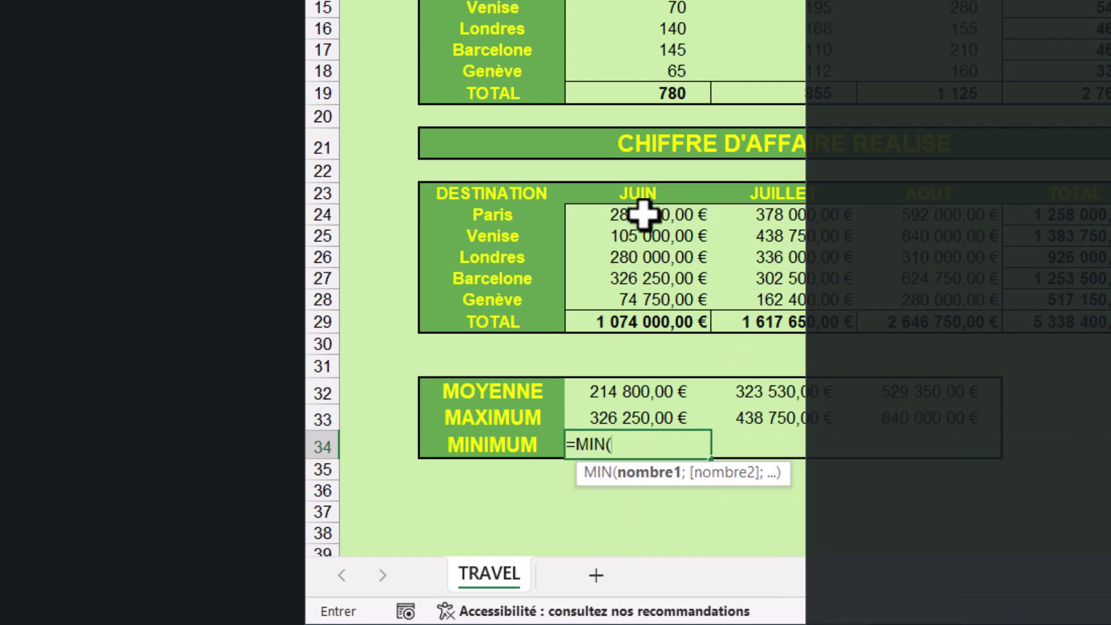
{"action": "left_click_drag", "start_coordinate": [647, 216], "coordinate": [625, 298]}
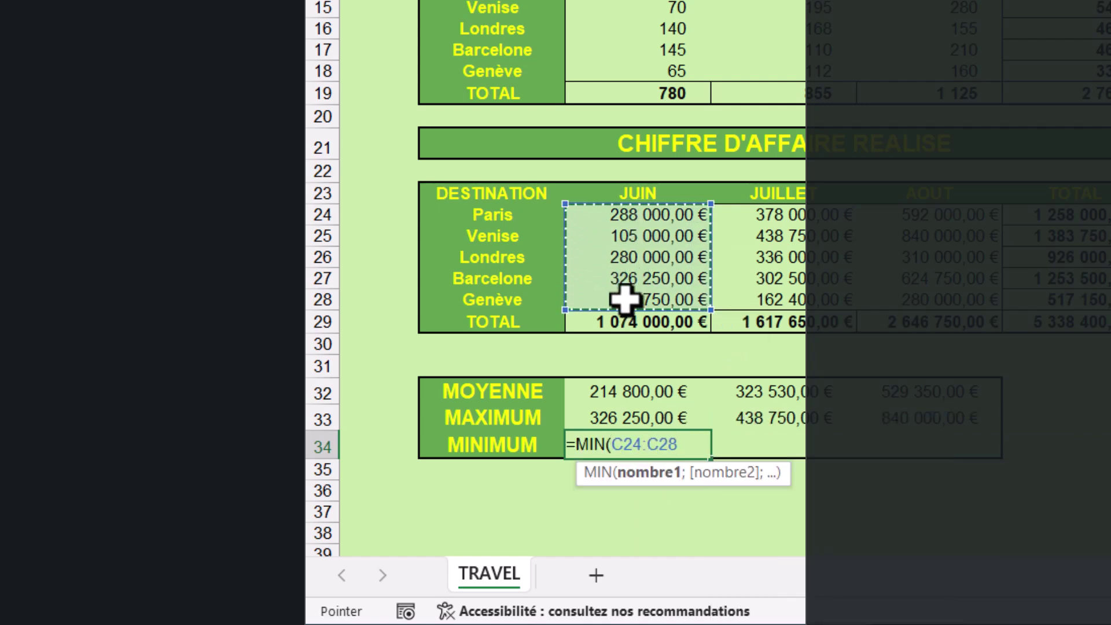
{"action": "key", "text": "Return"}
- Fill the June minimum formula from C34 across to E34 without copying the formatting
{"action": "left_click", "coordinate": [707, 451]}
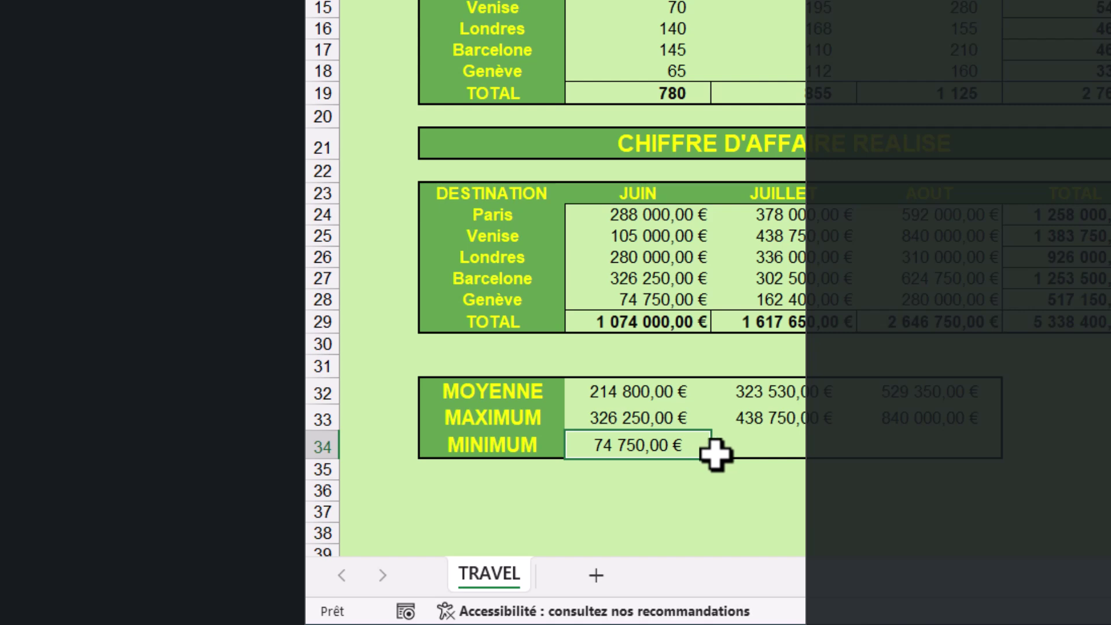
{"action": "left_click_drag", "start_coordinate": [715, 461], "coordinate": [1014, 463]}
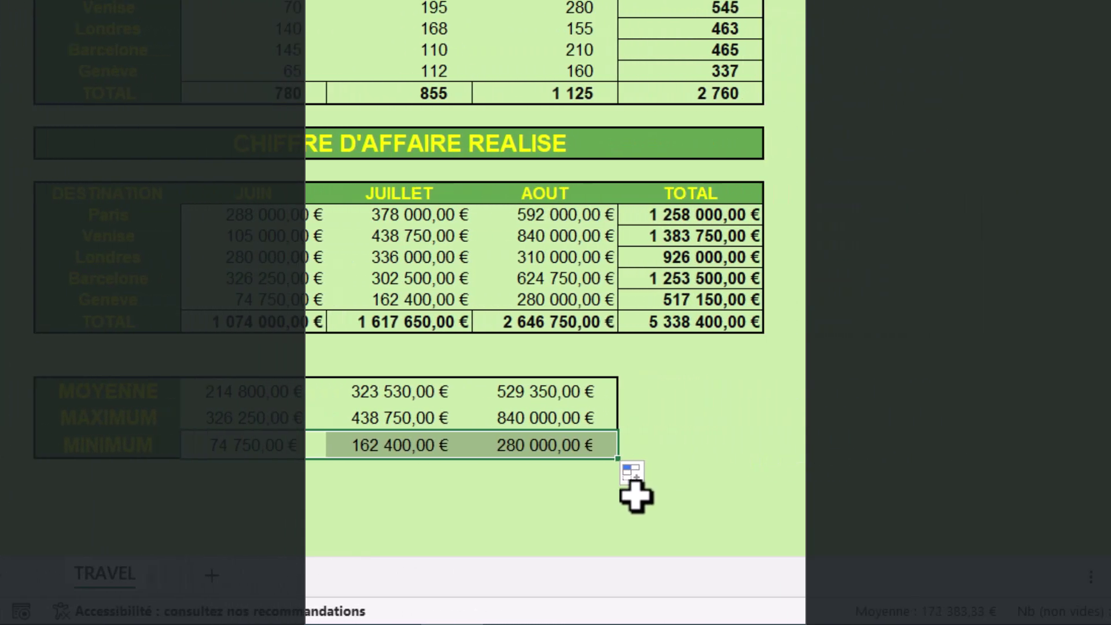
{"action": "left_click", "coordinate": [632, 472]}
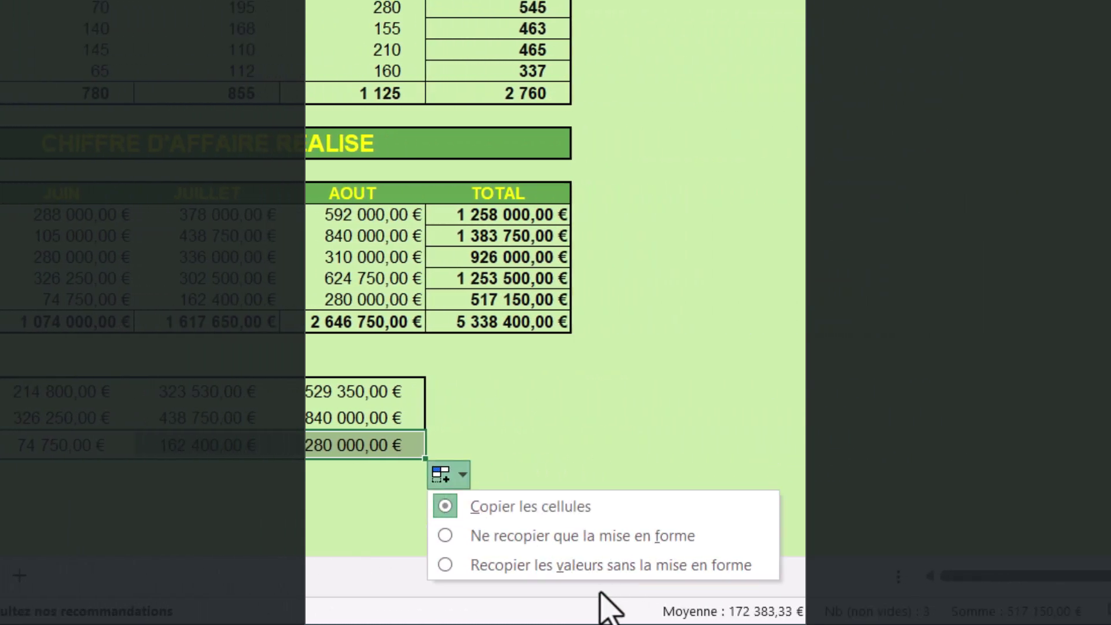
{"action": "left_click", "coordinate": [585, 566]}
{"action": "left_click", "coordinate": [529, 417]}
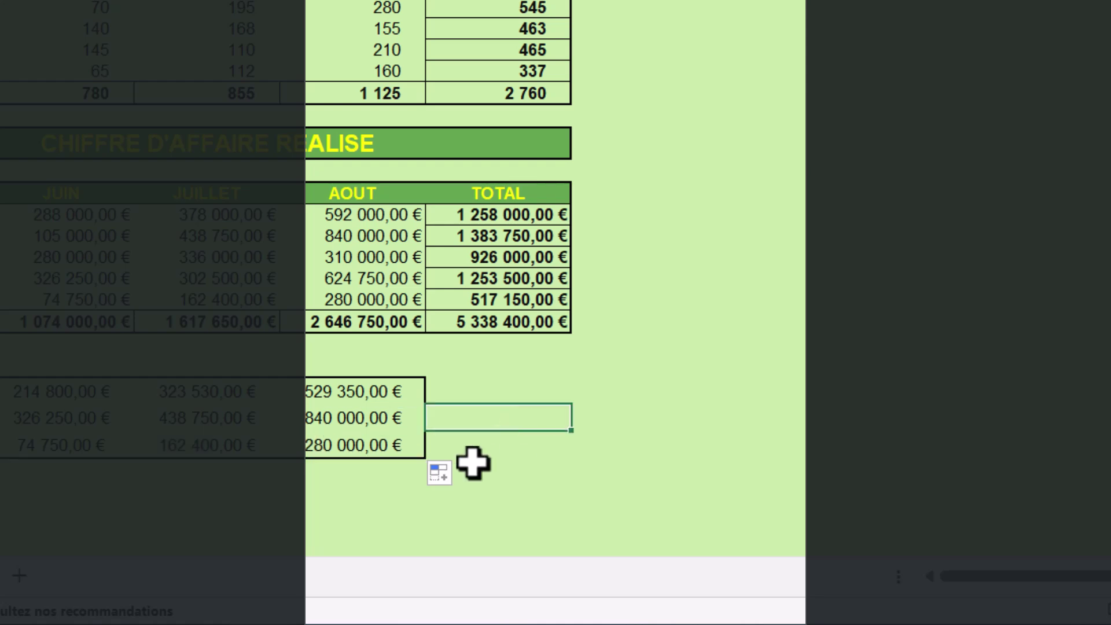
- Review the ticket price, tickets sold and revenue tables of the completed TRAVEL sheet, going back to its title in B2
{"action": "scroll", "coordinate": [359, 328], "scroll_direction": "up", "scroll_amount": 4}
{"action": "scroll", "coordinate": [379, 314], "scroll_direction": "down", "scroll_amount": 5}
{"action": "scroll", "coordinate": [379, 313], "scroll_direction": "up", "scroll_amount": 10}
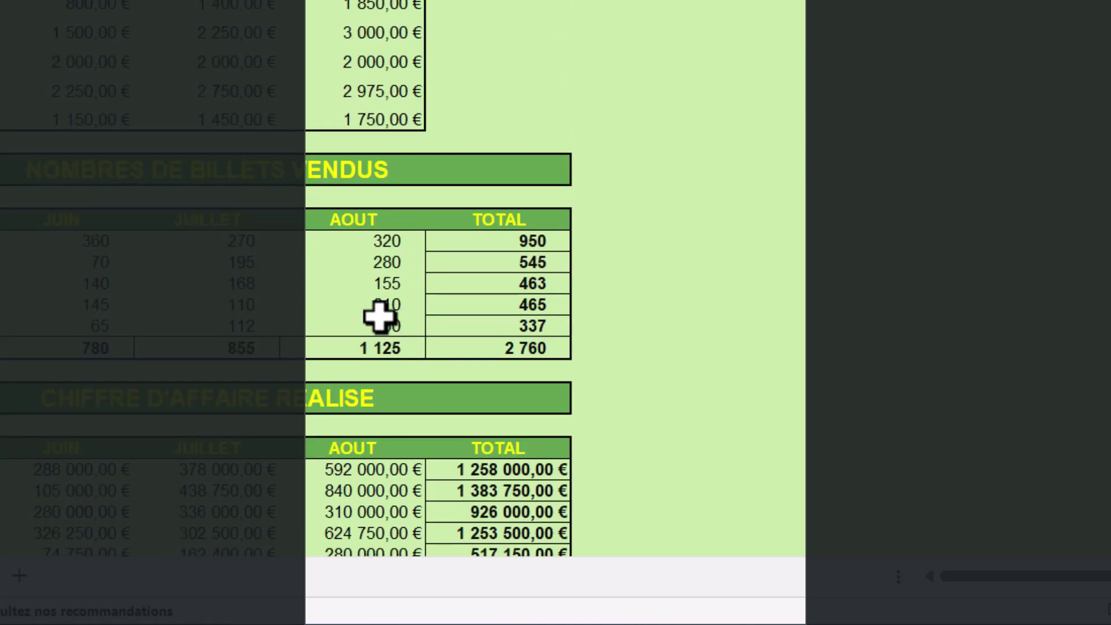
{"action": "left_click", "coordinate": [362, 266]}
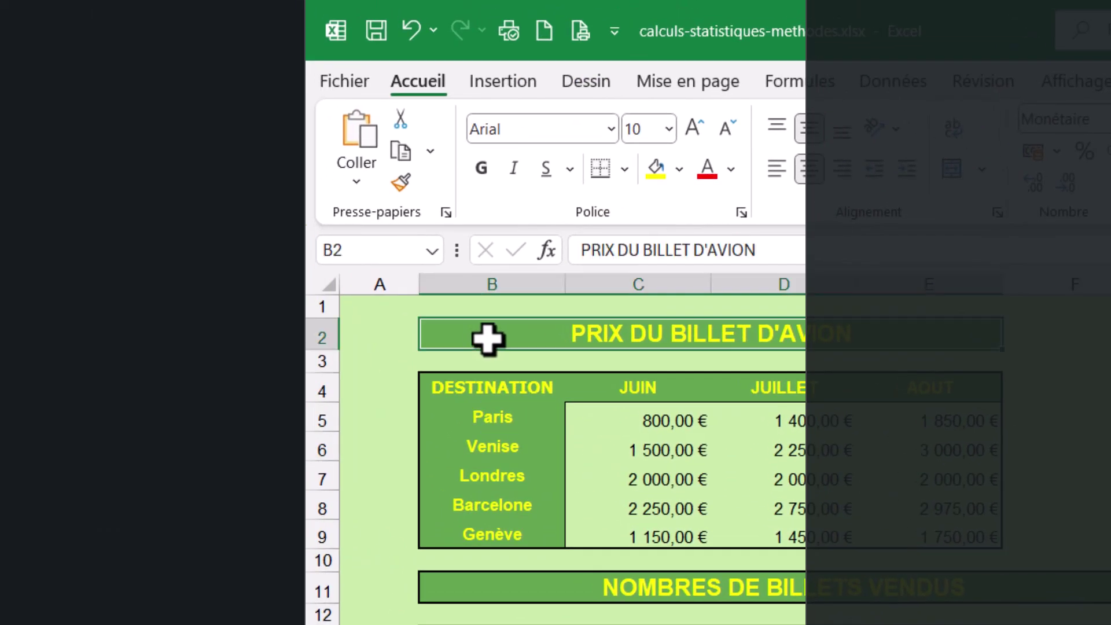
{"action": "scroll", "coordinate": [487, 338], "scroll_direction": "down", "scroll_amount": 4}
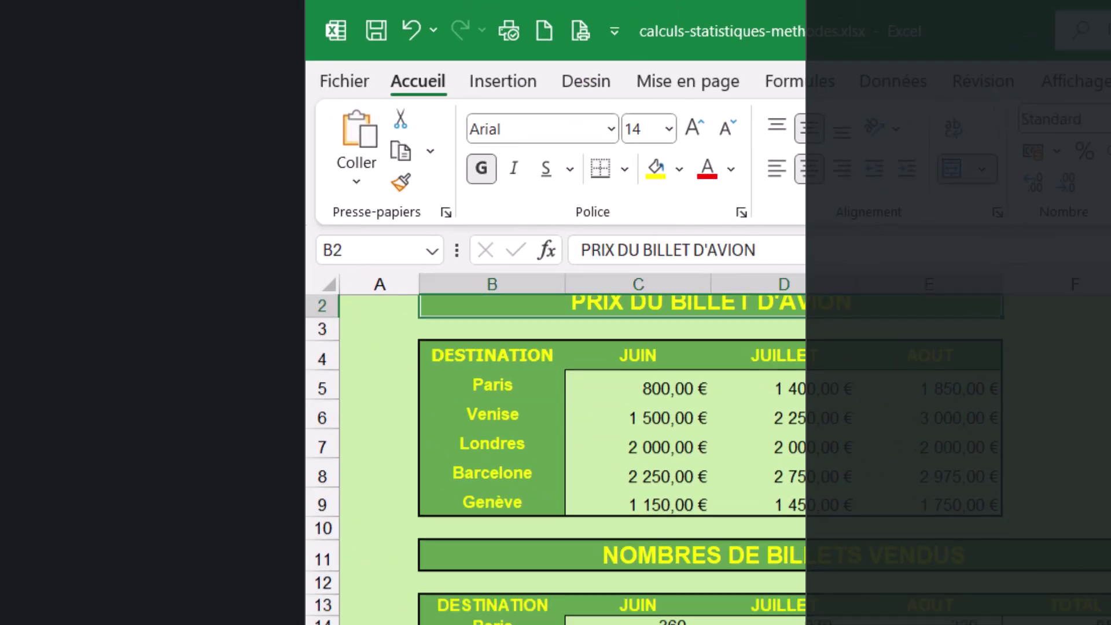
{"action": "scroll", "coordinate": [488, 339], "scroll_direction": "up", "scroll_amount": 5}
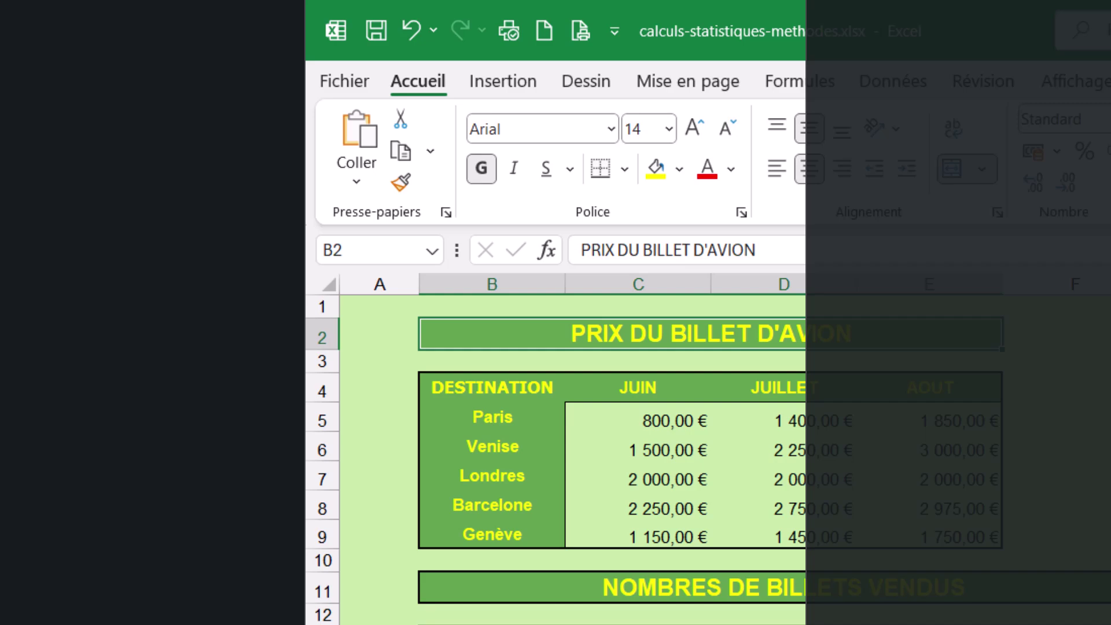
{"action": "scroll", "coordinate": [555, 462], "scroll_direction": "down", "scroll_amount": 3}
{"action": "scroll", "coordinate": [555, 462], "scroll_direction": "up", "scroll_amount": 3}
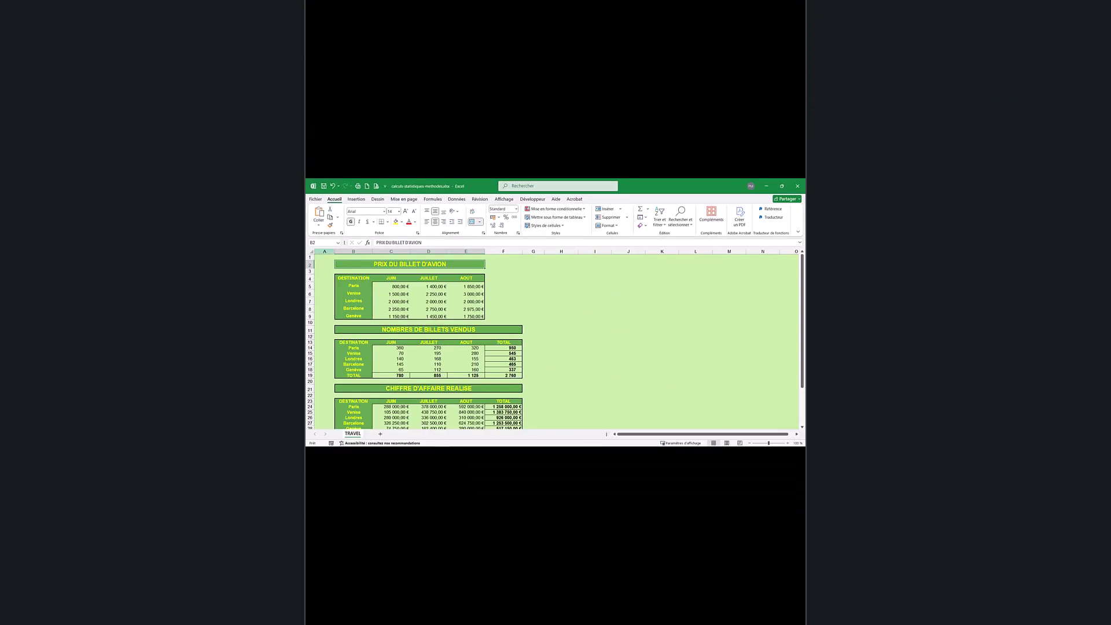